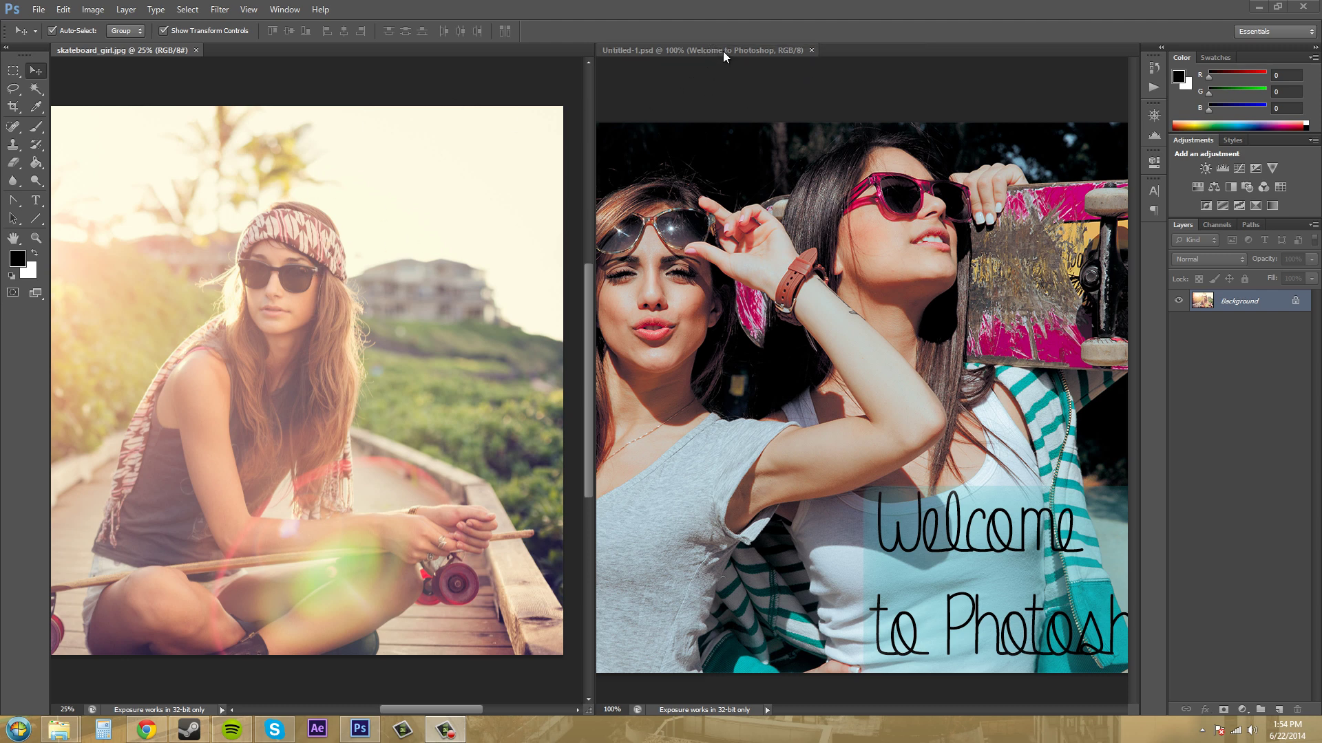
# Pull the Untitled-1.psd tab out so it floats in its own window
pyautogui.moveTo(722, 51); pyautogui.dragTo(304, 55)
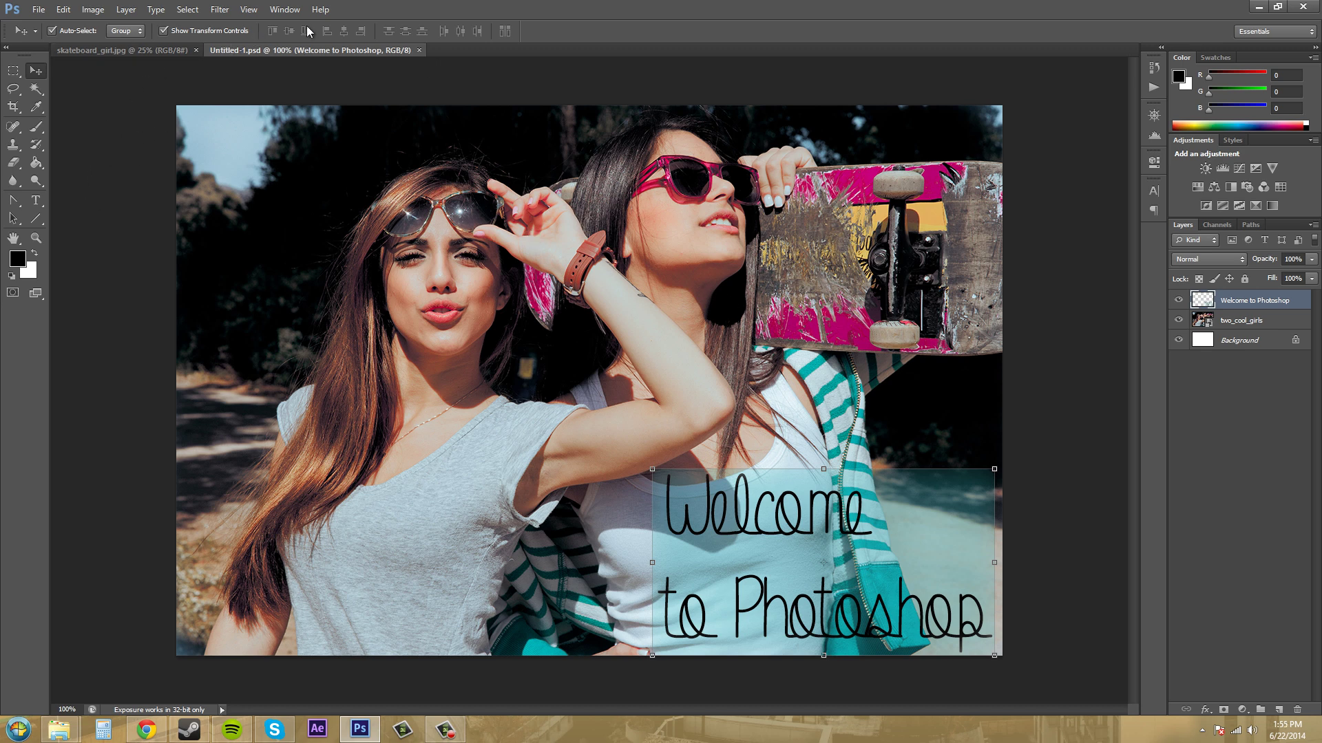
# Consolidate all documents back into tabs from Window > Arrange
pyautogui.click(284, 10)
pyautogui.moveTo(324, 25)
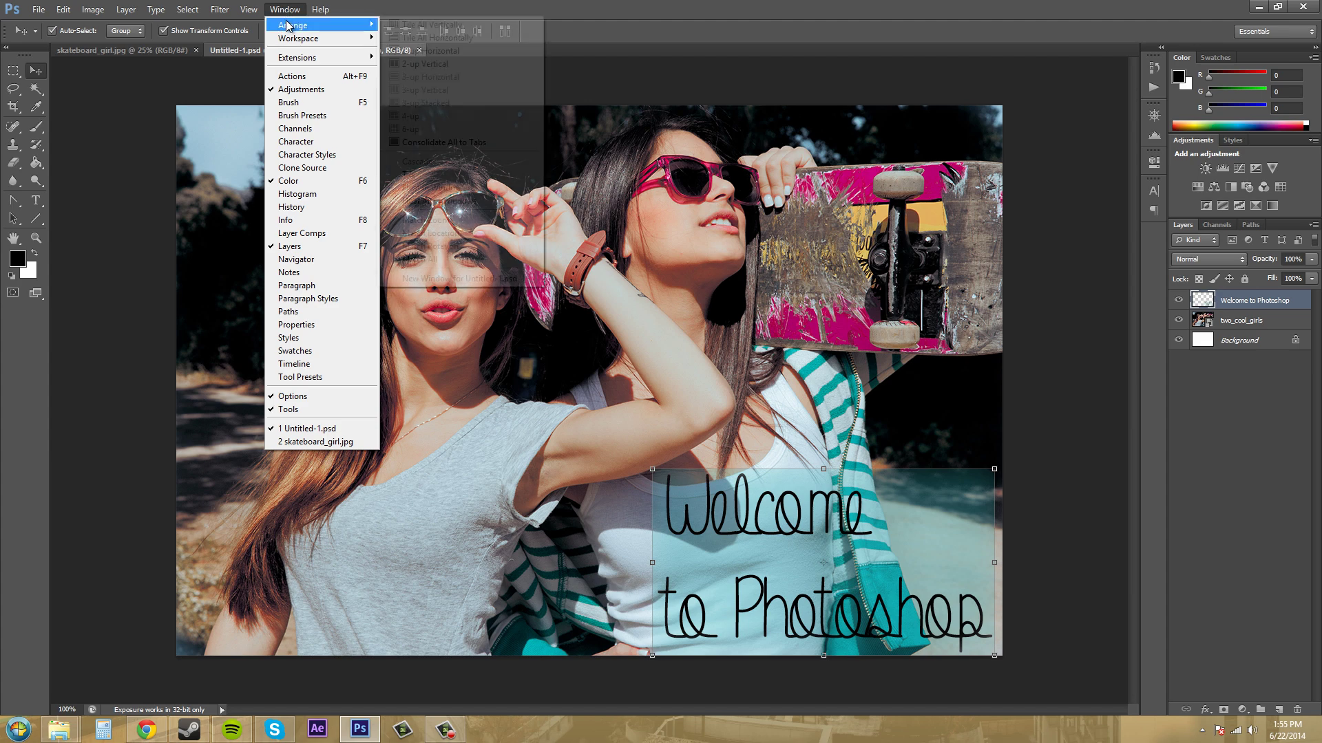
pyautogui.click(470, 145)
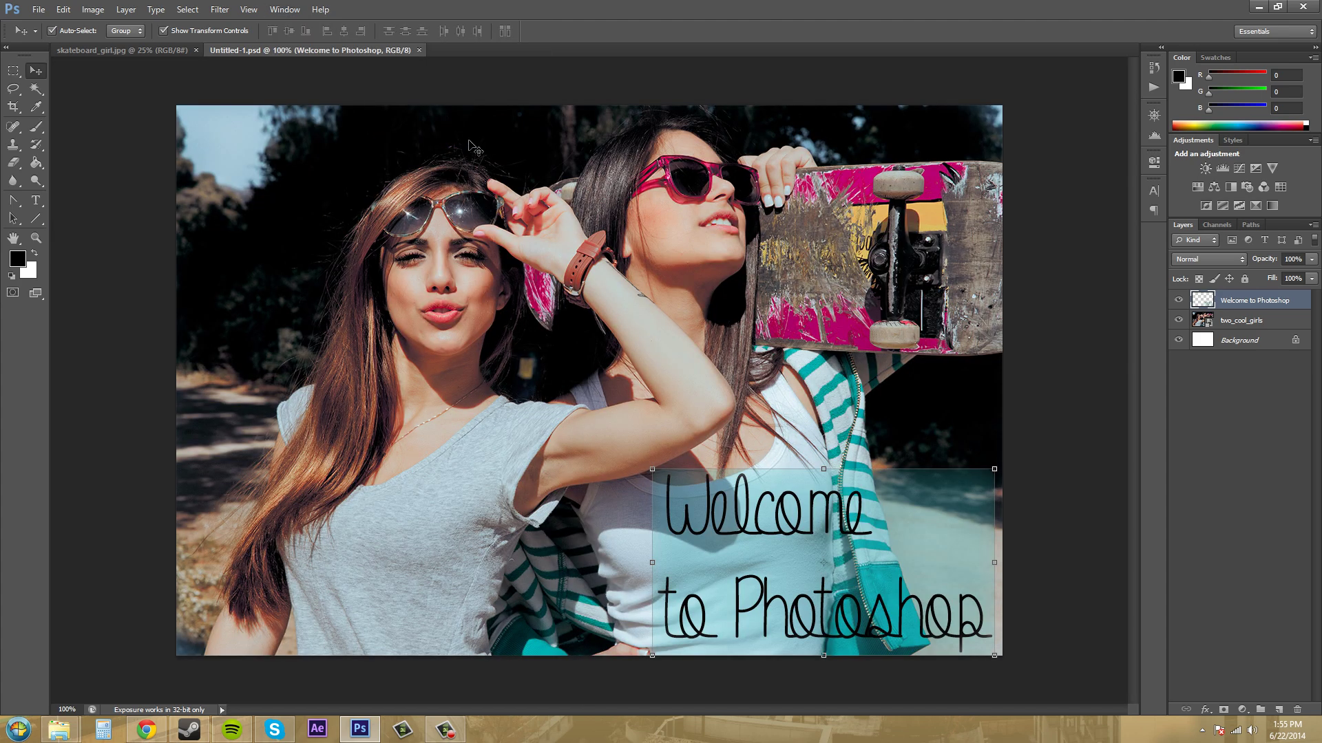
# Tile Untitled-1.psd and skateboard_girl.jpg in a 2-up Vertical layout
pyautogui.click(284, 10)
pyautogui.moveTo(283, 27)
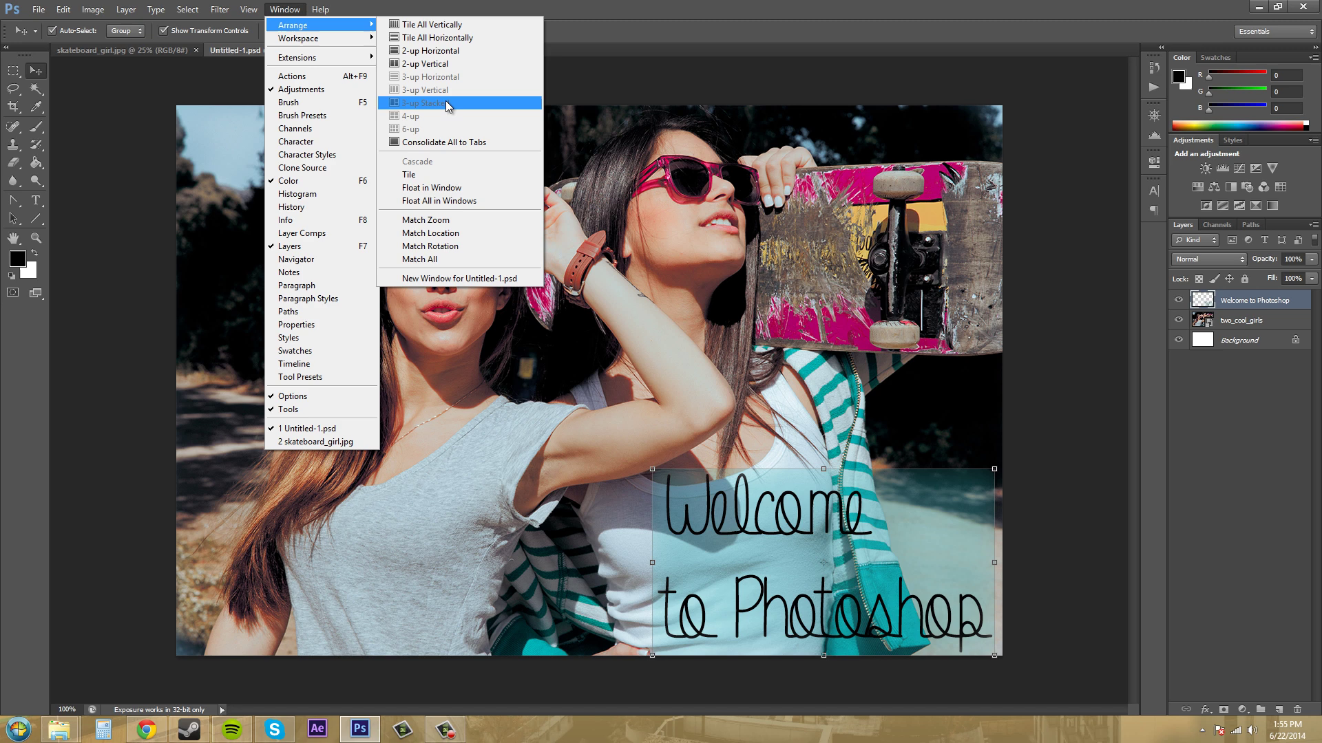
pyautogui.click(425, 64)
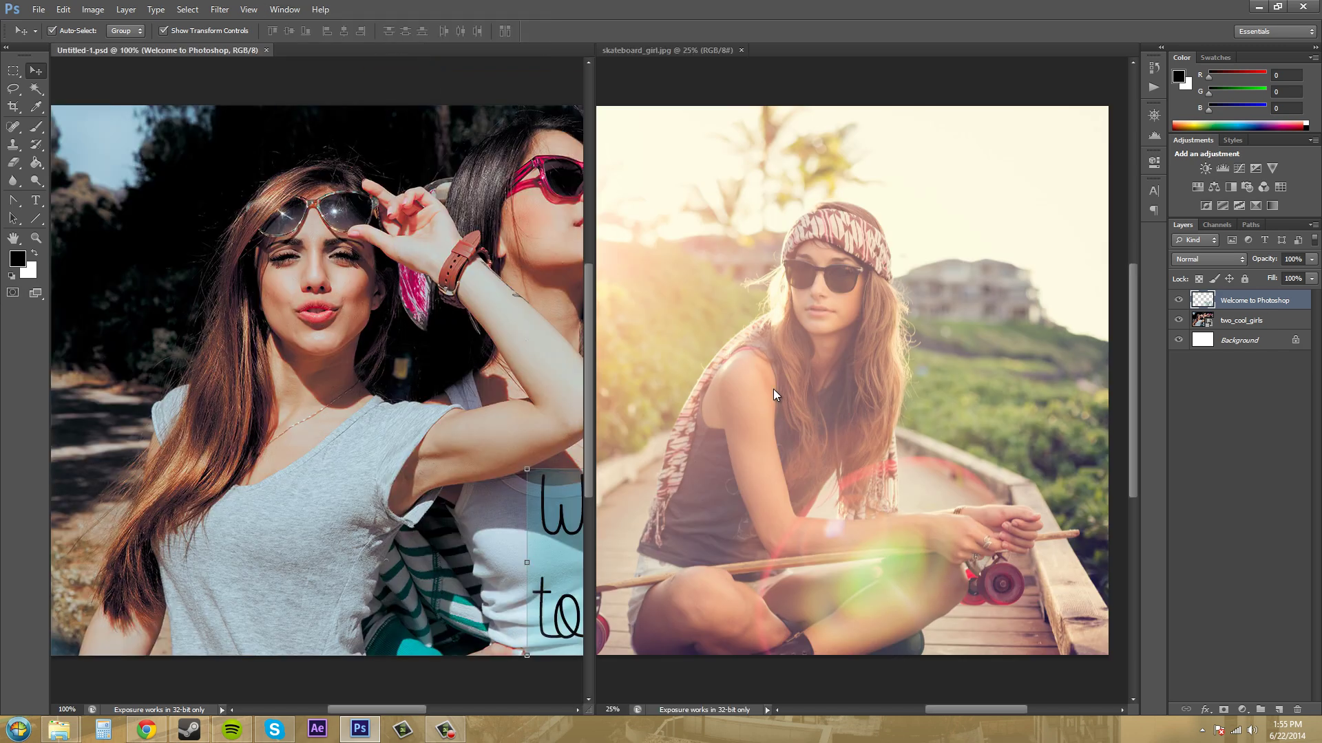
# Reopen getsome.psd from File > Open Recent and bring up Window > Arrange
pyautogui.click(37, 11)
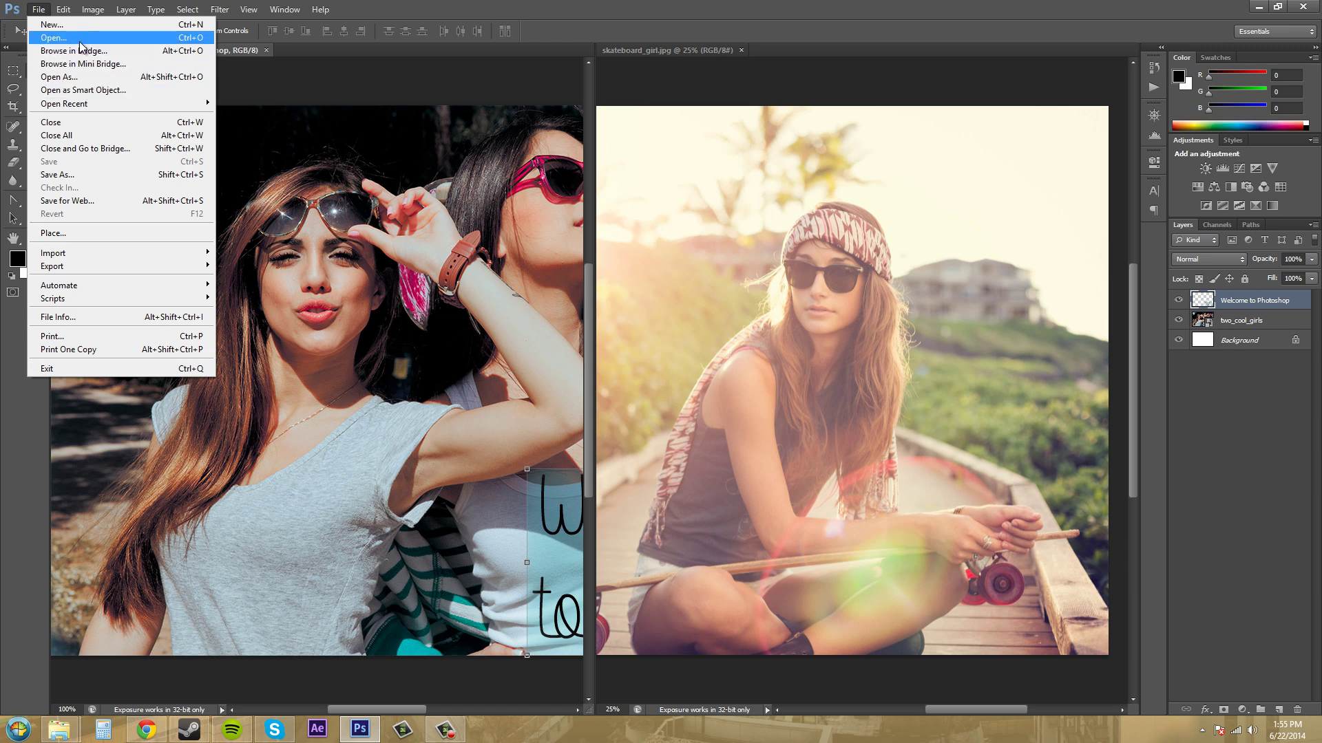
pyautogui.moveTo(97, 104)
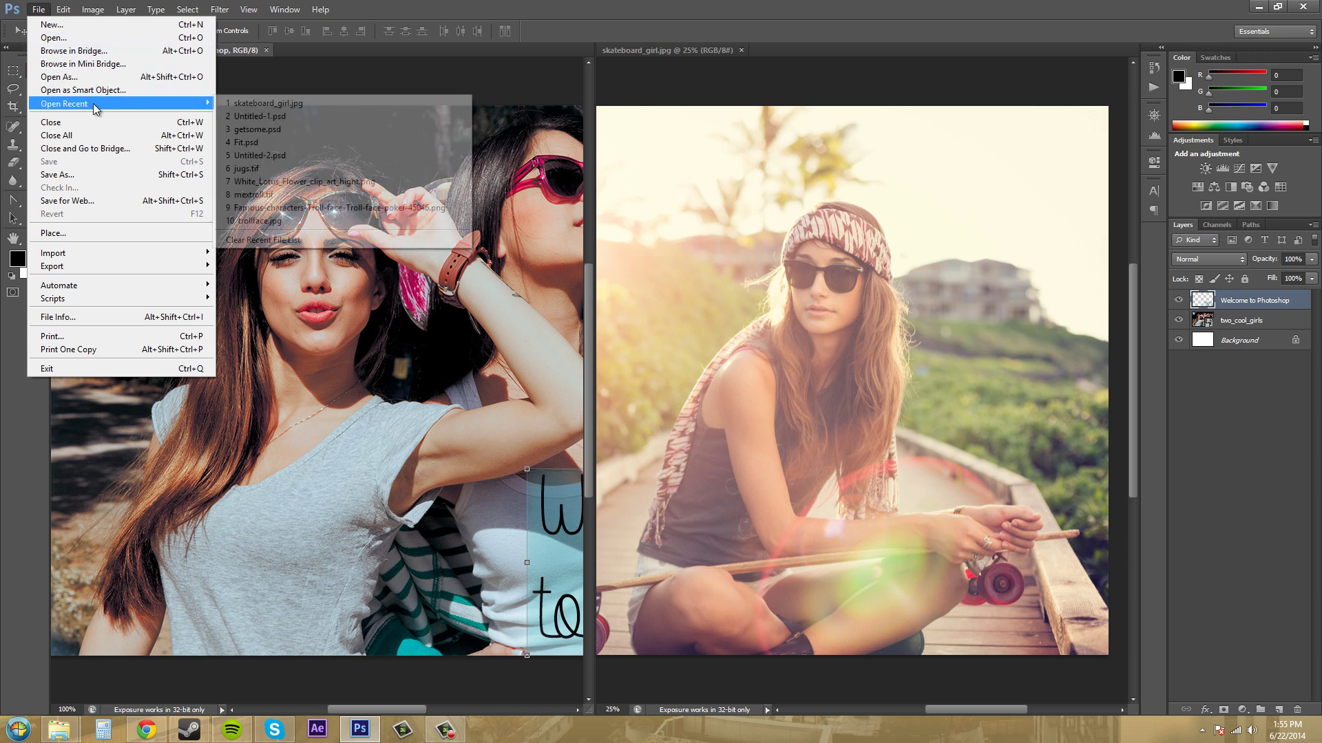
pyautogui.click(279, 117)
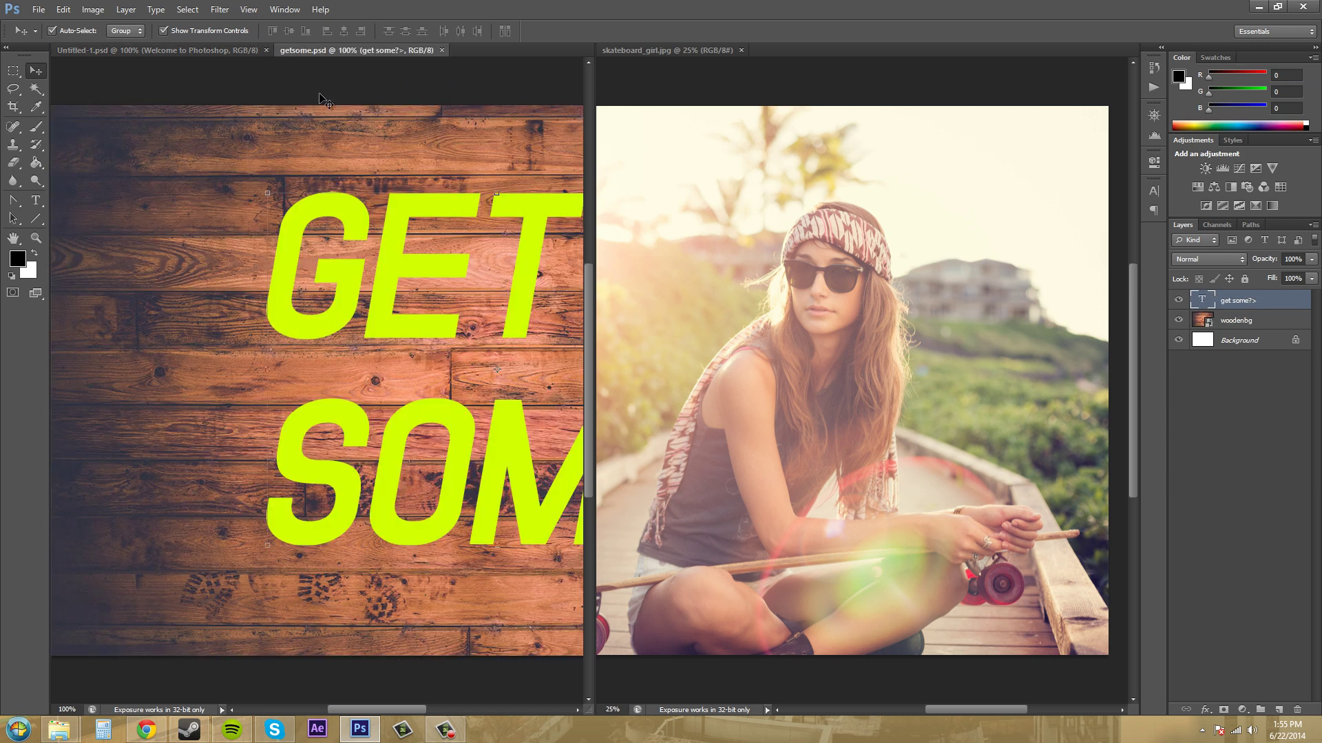
pyautogui.click(284, 9)
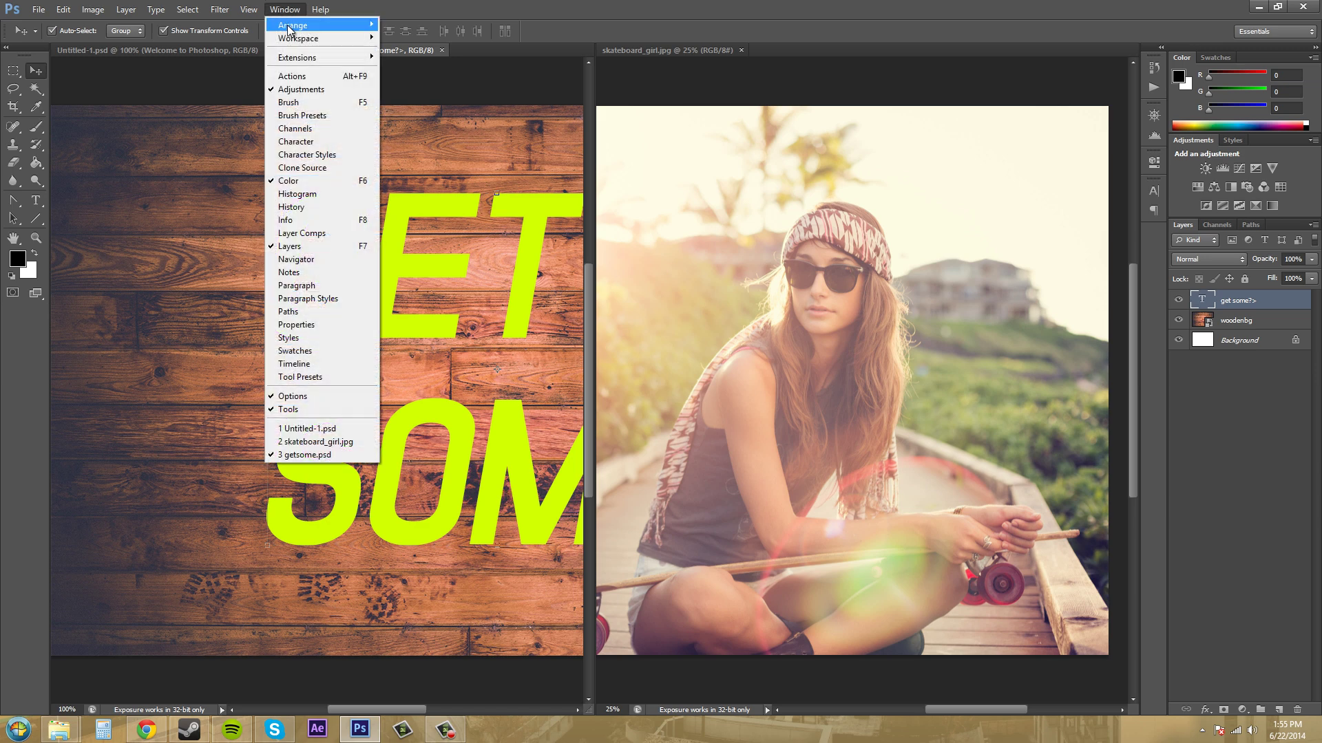
pyautogui.moveTo(340, 26)
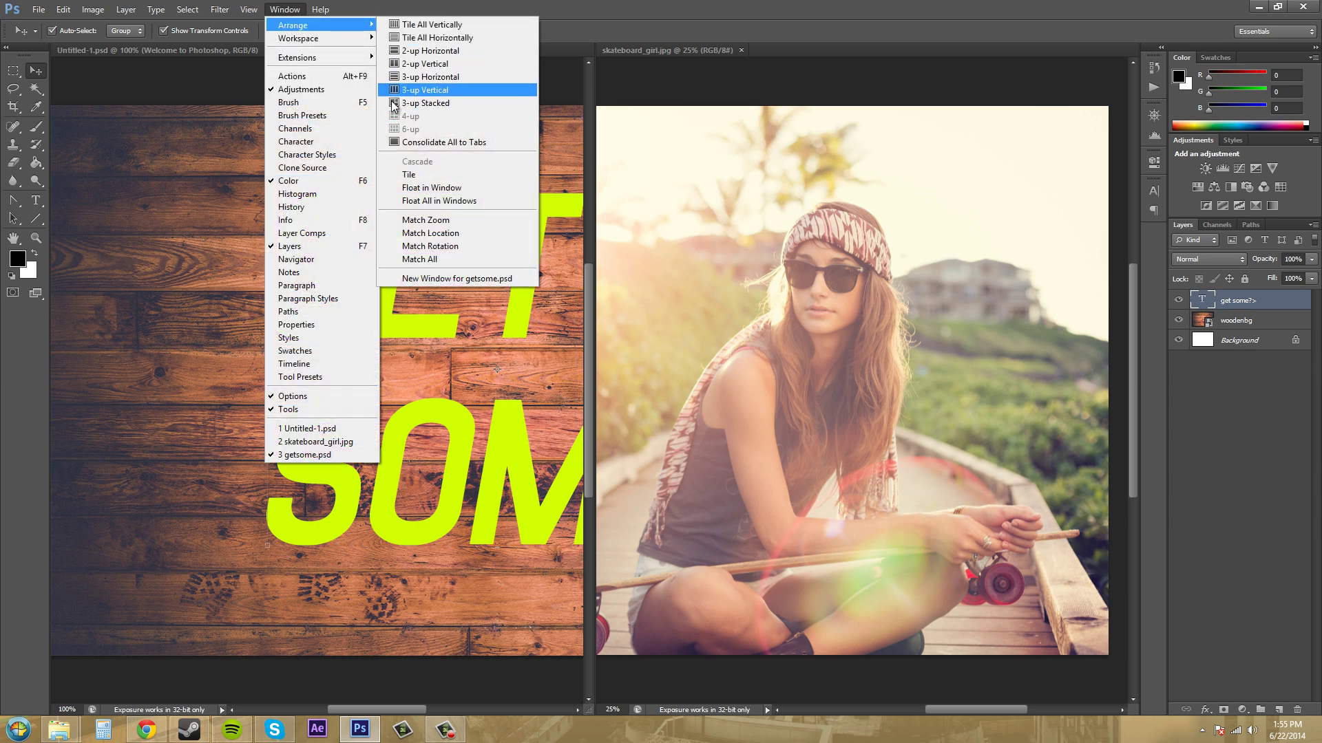
pyautogui.click(426, 109)
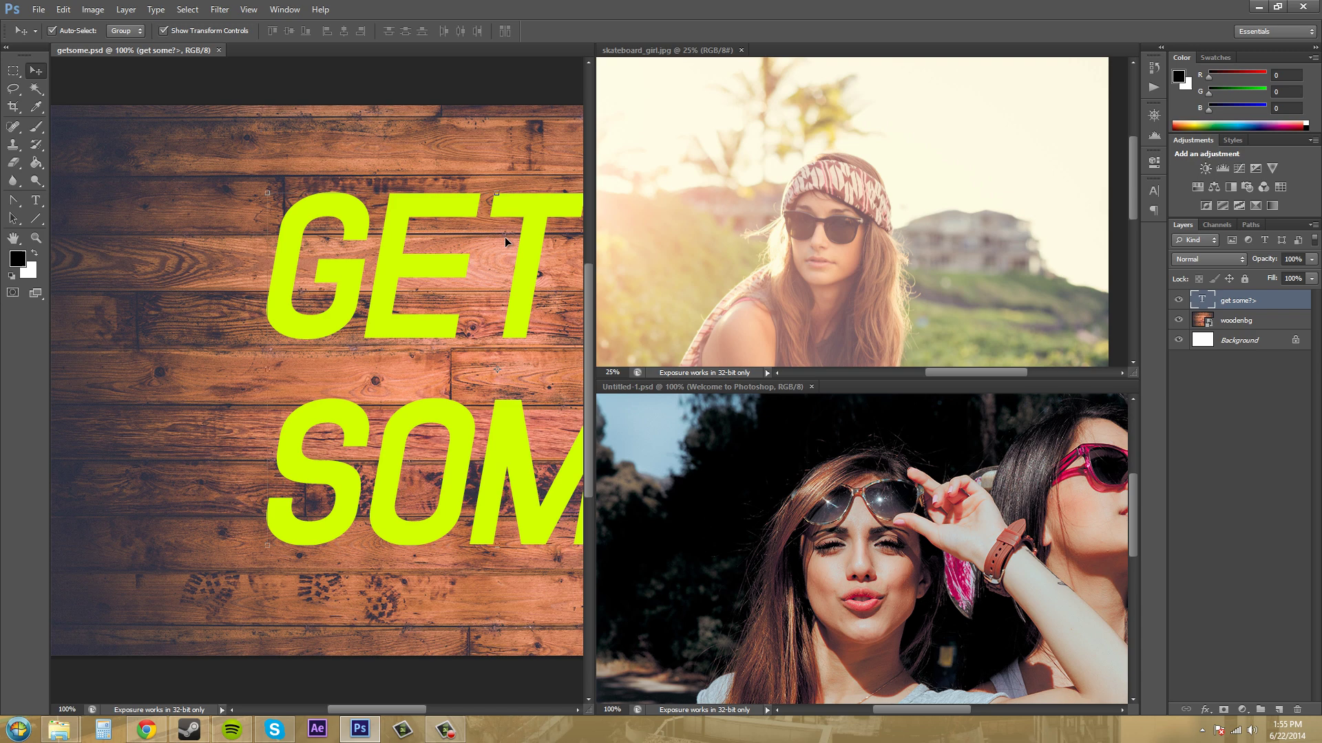
pyautogui.moveTo(401, 713); pyautogui.dragTo(428, 675)
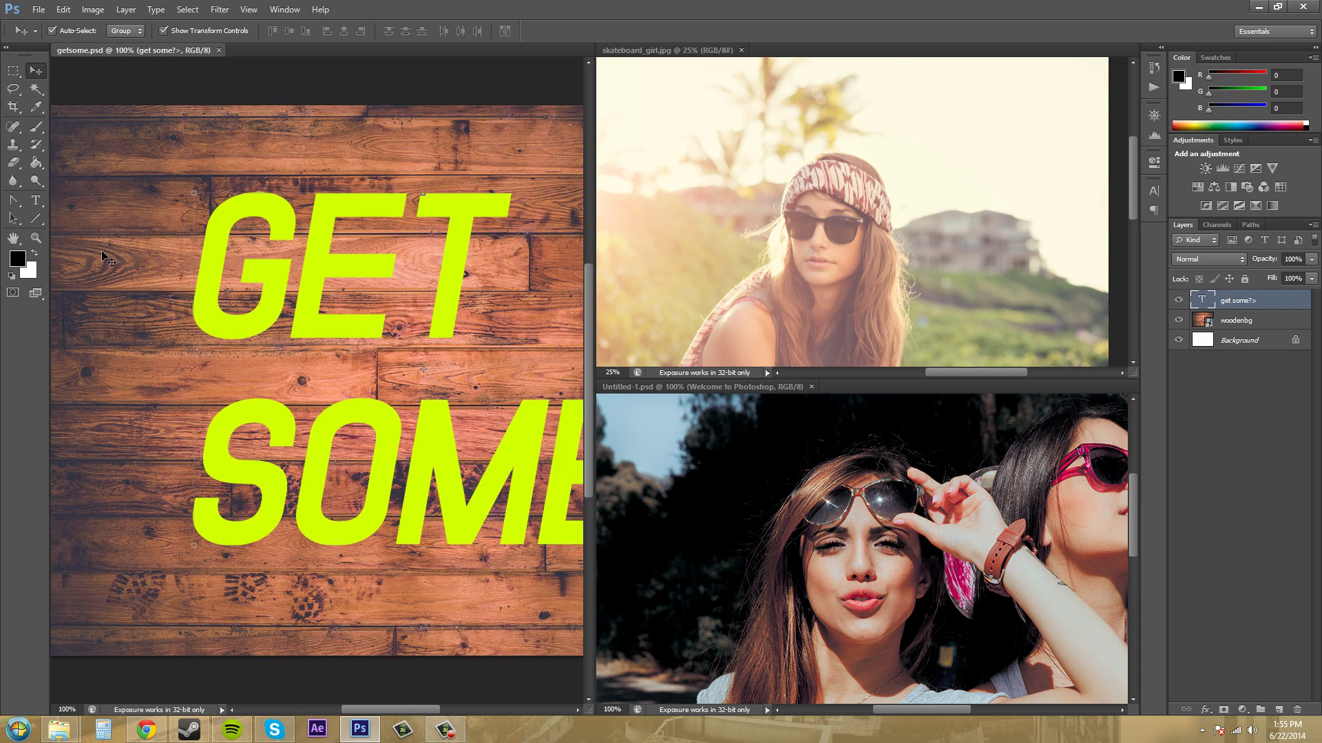
pyautogui.click(36, 237)
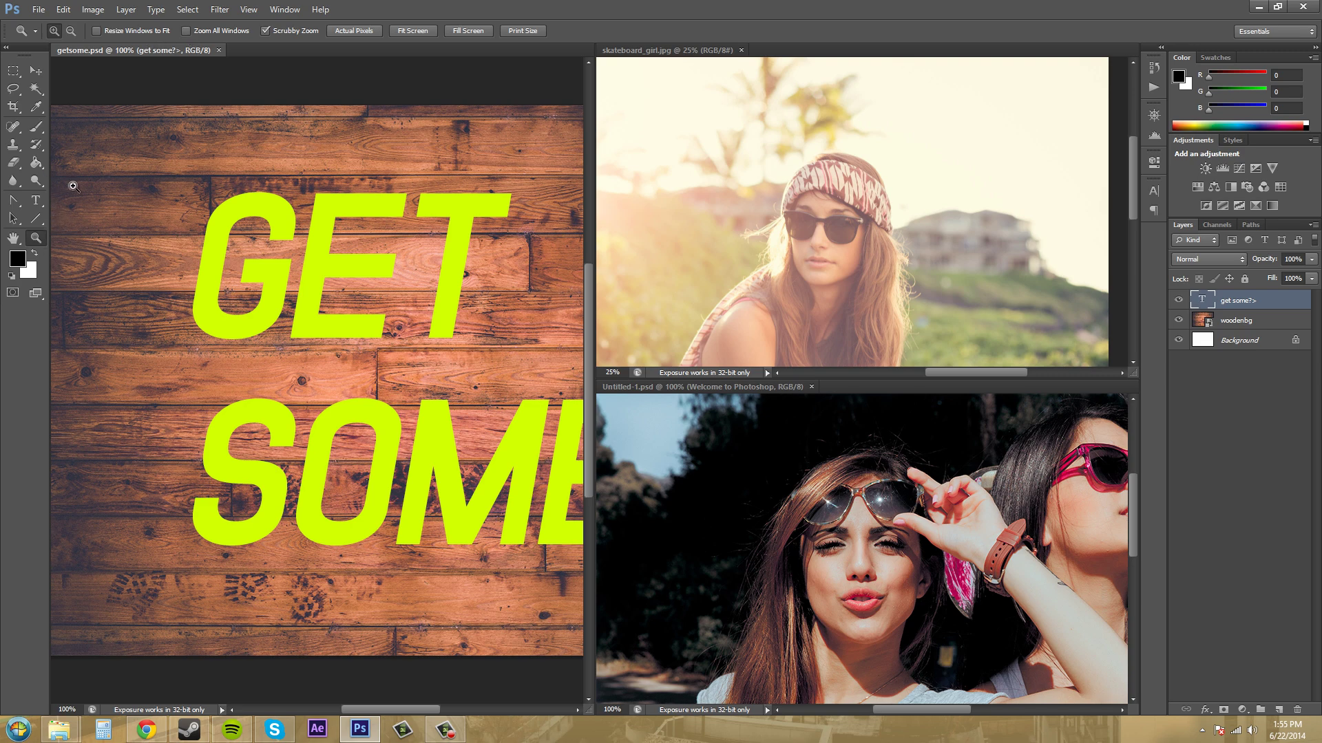
pyautogui.click(186, 30)
pyautogui.click(383, 368)
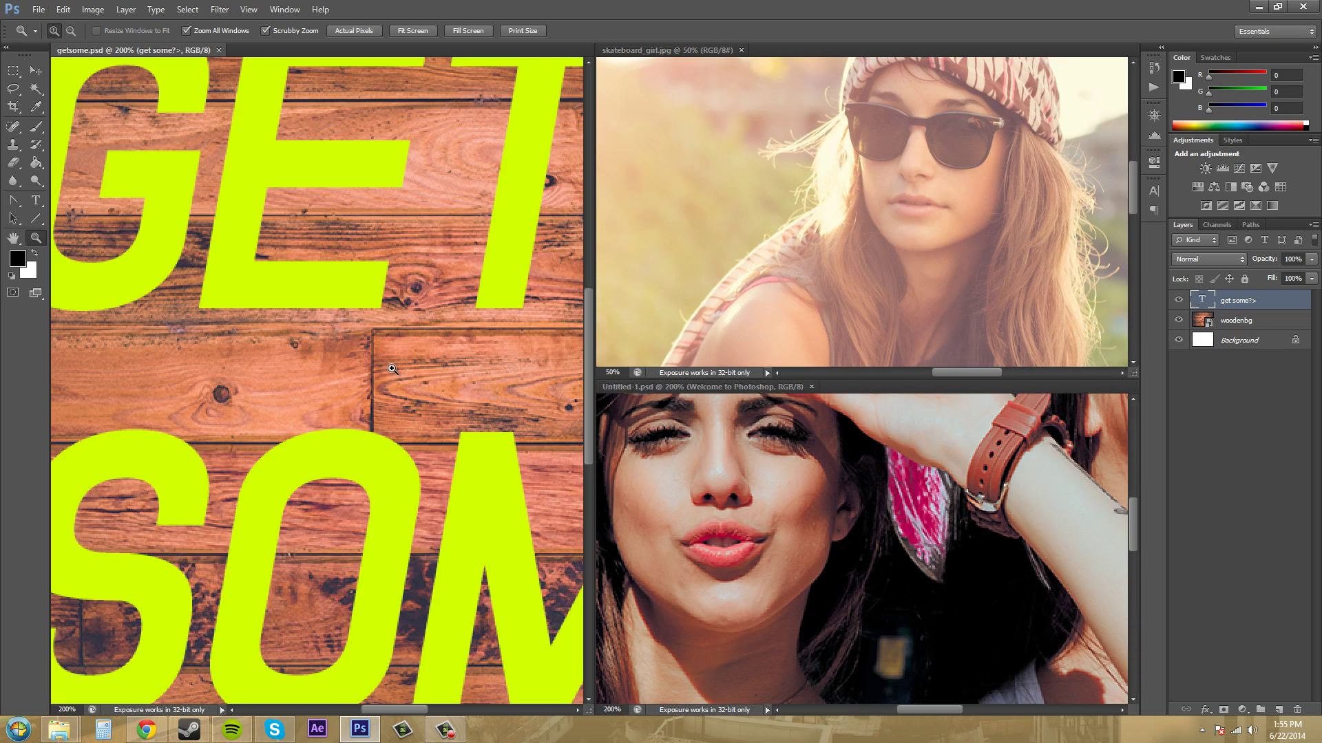
pyautogui.keyDown('alt'); pyautogui.click(393, 369); pyautogui.keyUp('alt')
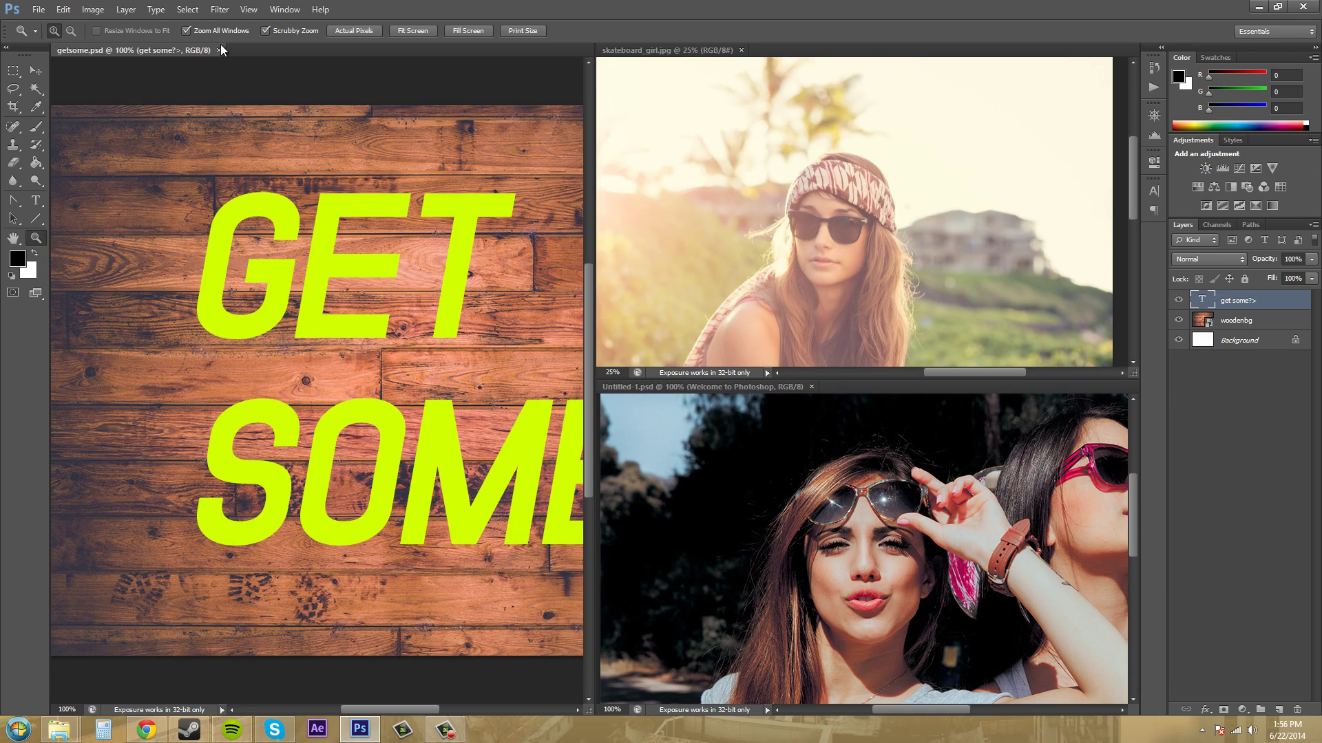
pyautogui.click(35, 70)
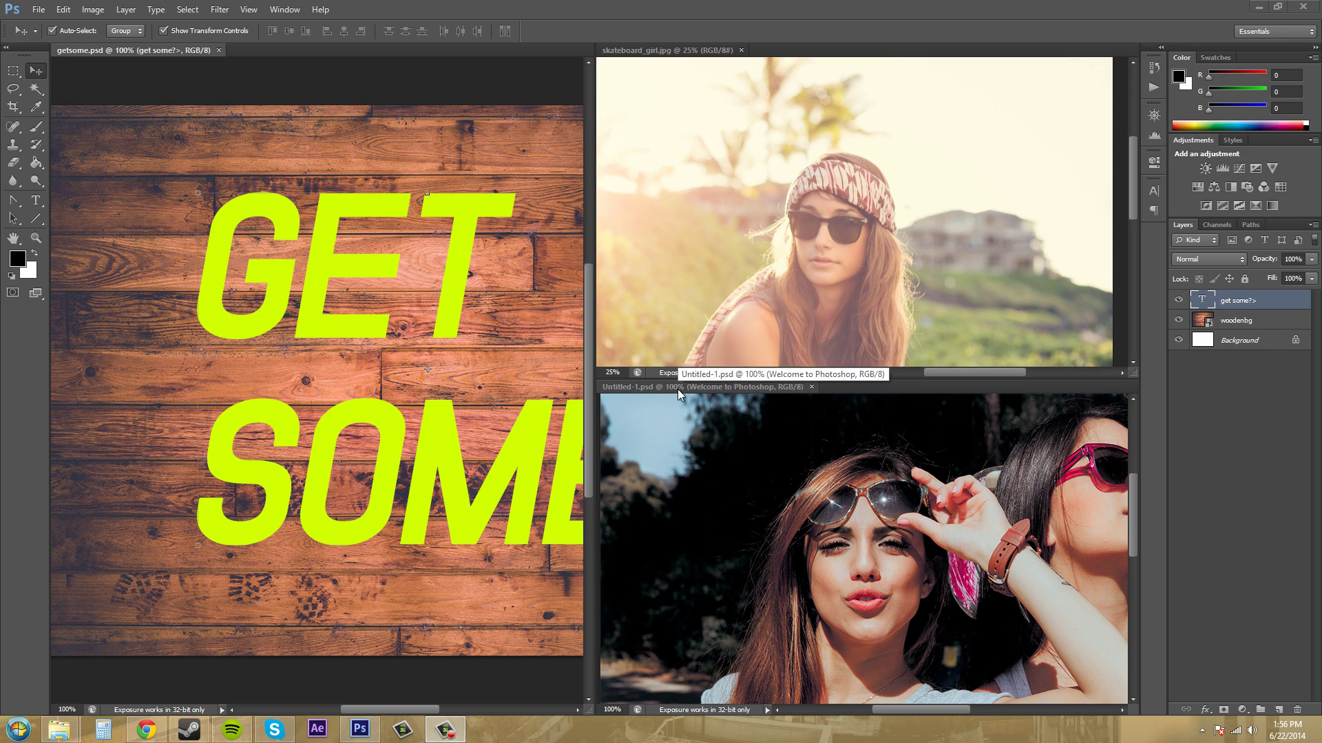
# Float Untitled-1.psd, dock it as a third column, then consolidate all three into tabs
pyautogui.moveTo(636, 390); pyautogui.dragTo(52, 90)
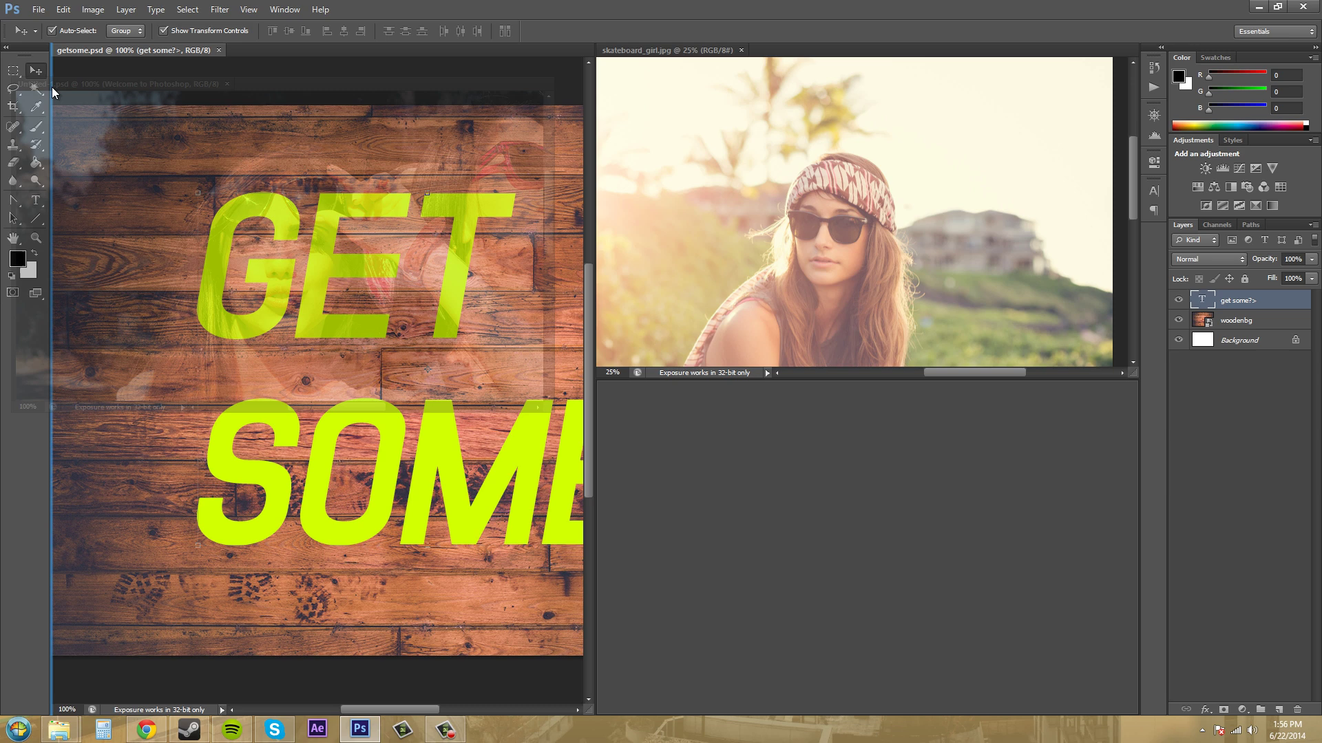
pyautogui.moveTo(52, 87); pyautogui.dragTo(52, 88)
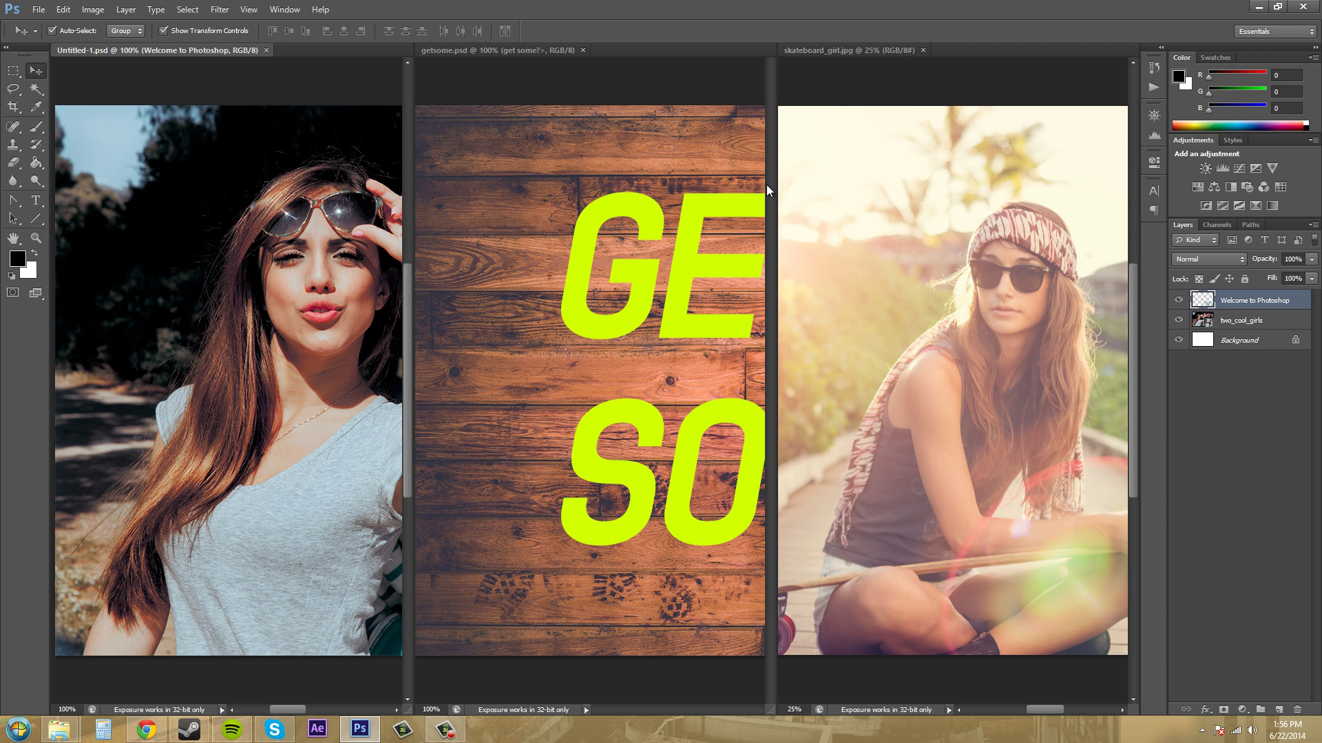
pyautogui.click(282, 9)
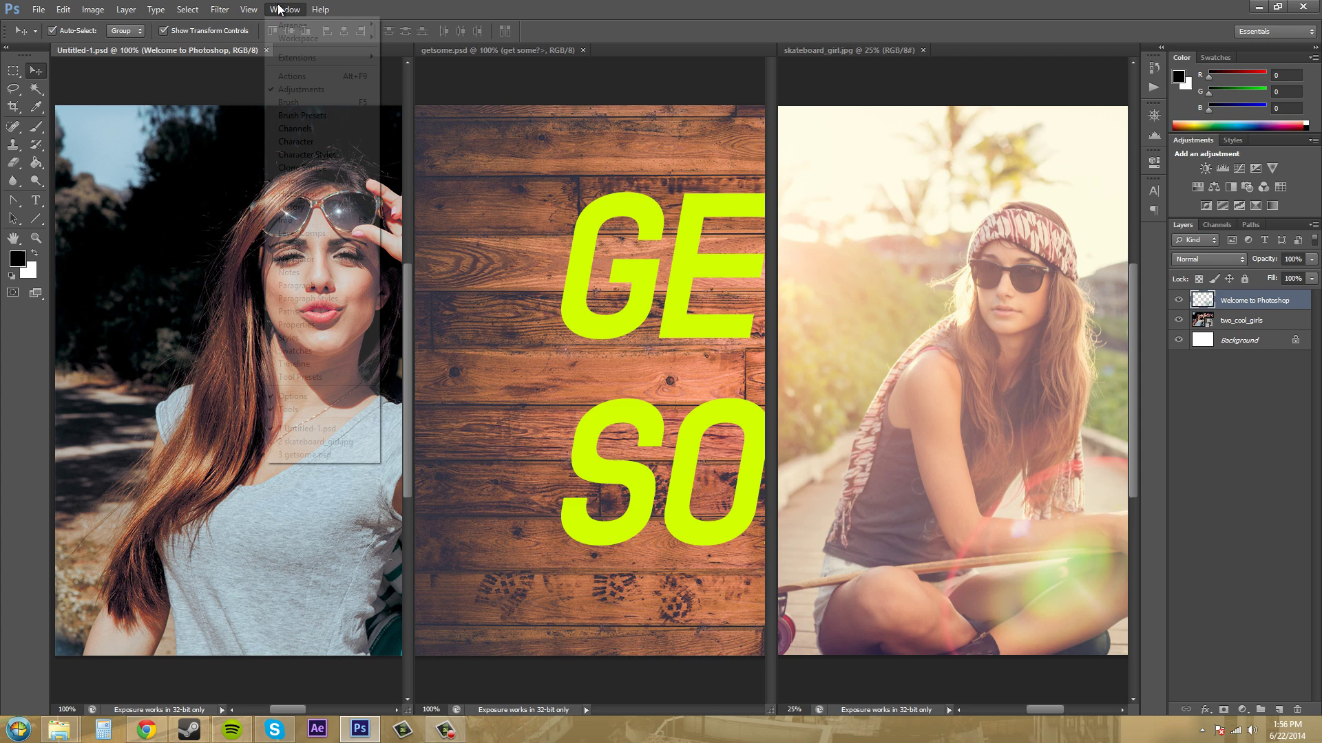
pyautogui.moveTo(291, 28)
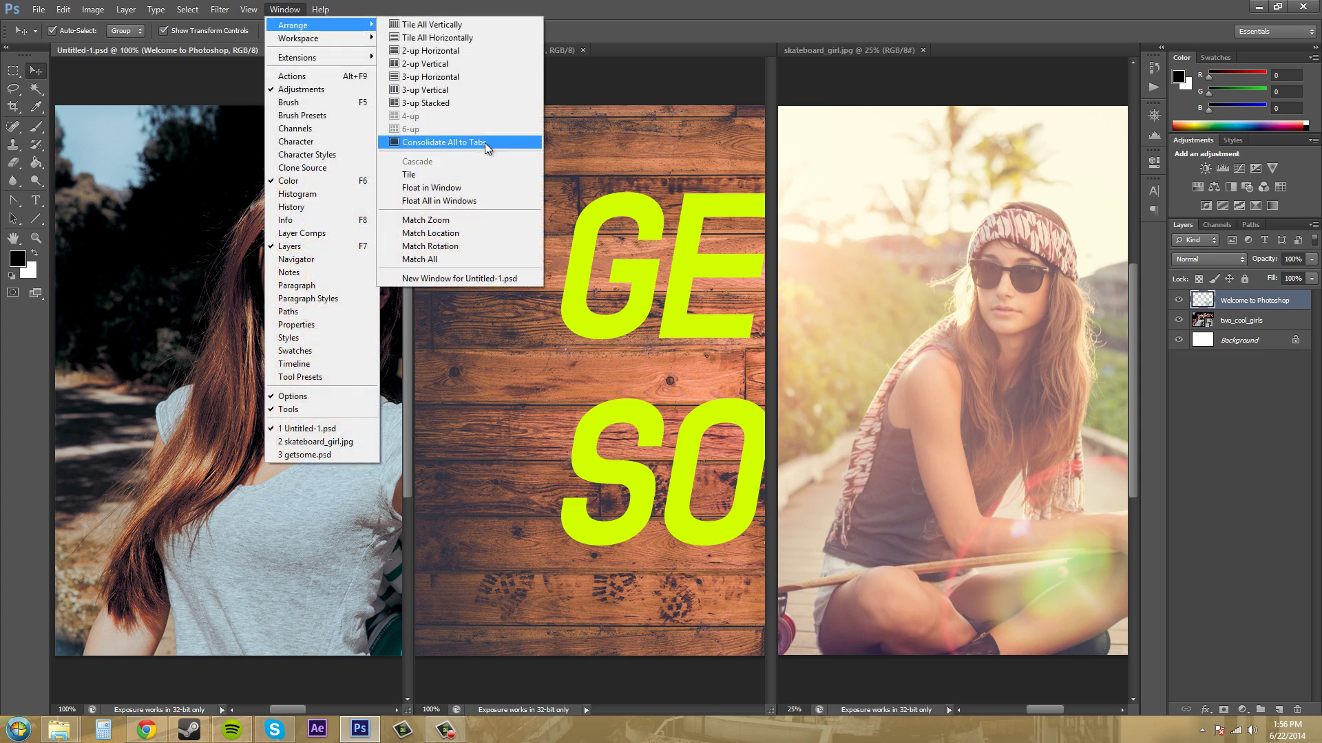
pyautogui.click(484, 143)
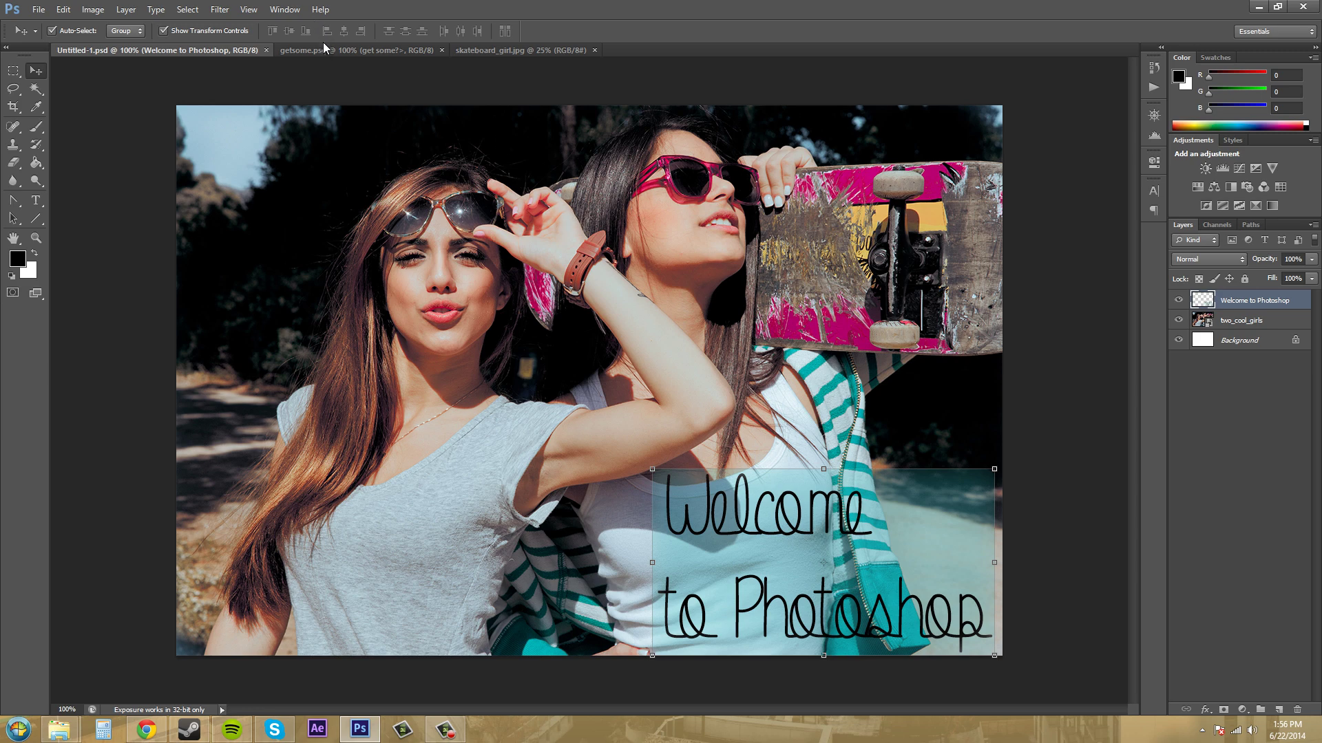
# Float getsome.psd out by its tab, reposition it, then consolidate documents back into tabs
pyautogui.click(332, 51)
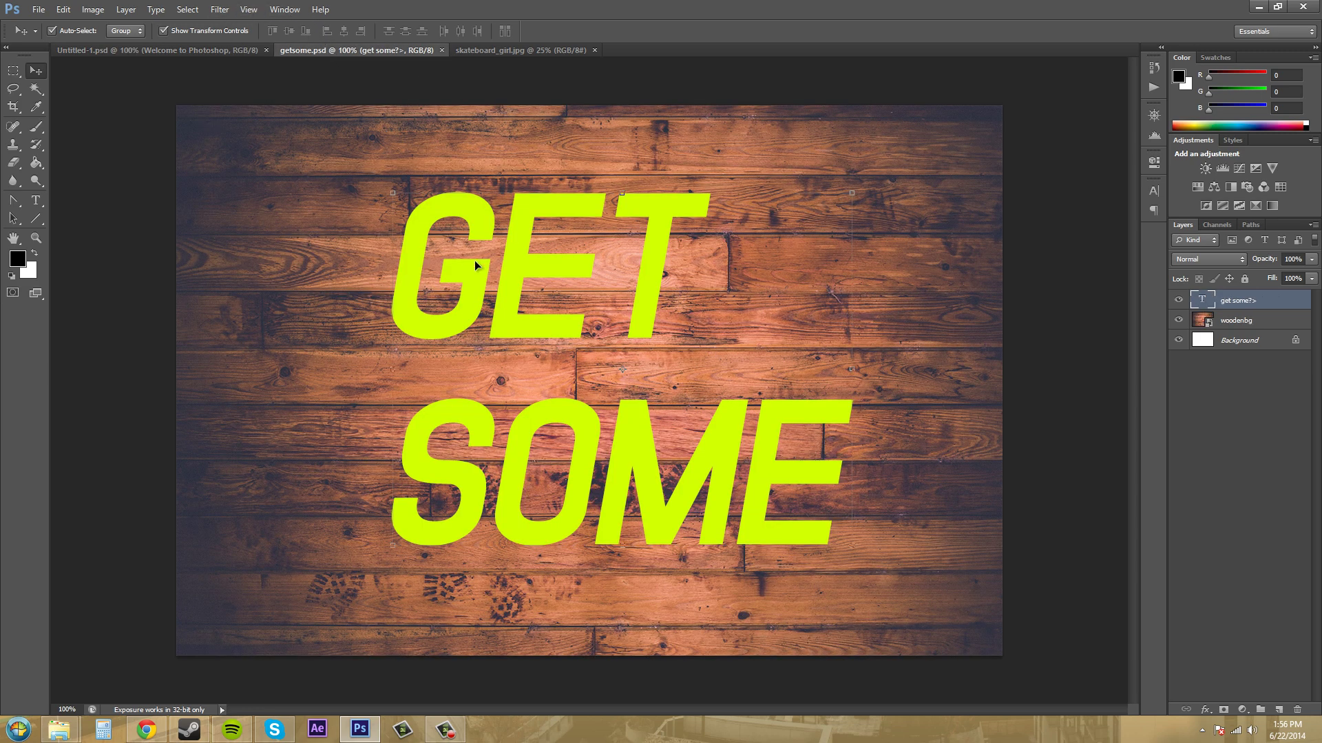
pyautogui.moveTo(296, 50); pyautogui.dragTo(288, 168)
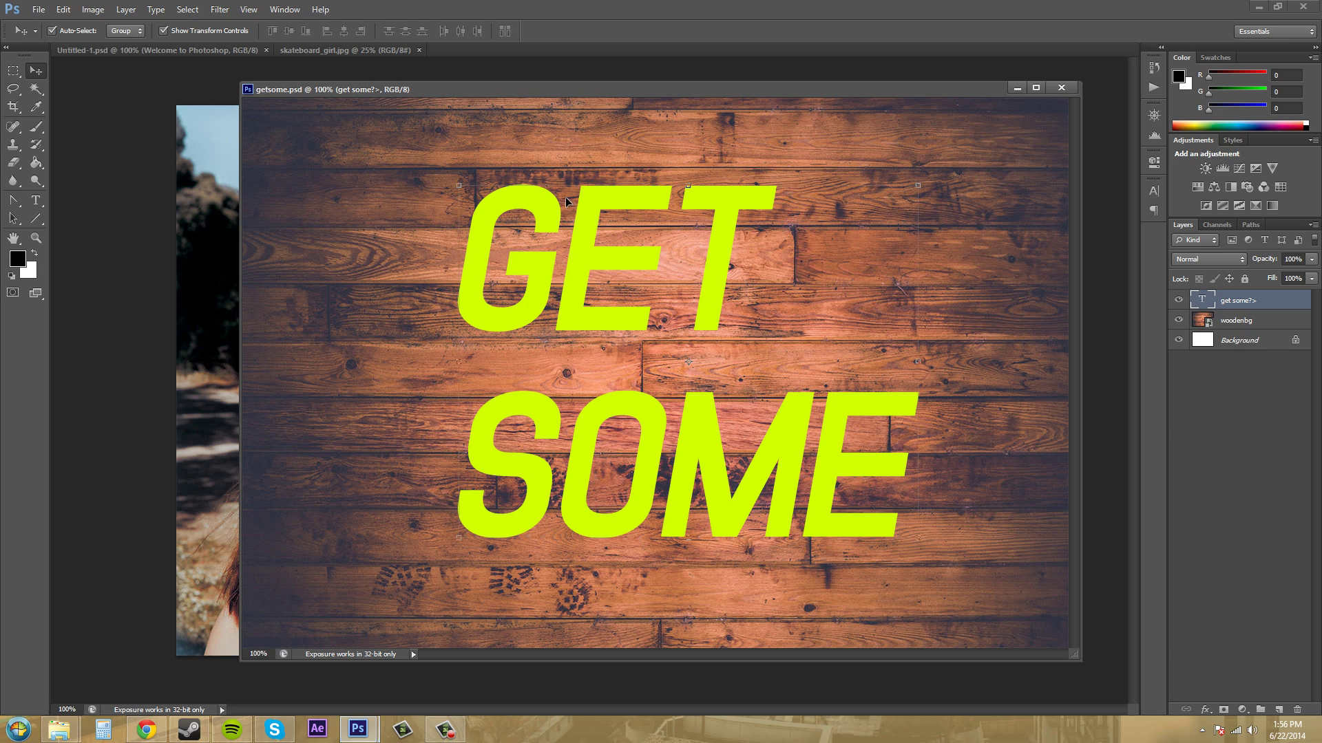
pyautogui.moveTo(452, 85); pyautogui.dragTo(356, 110)
pyautogui.click(284, 9)
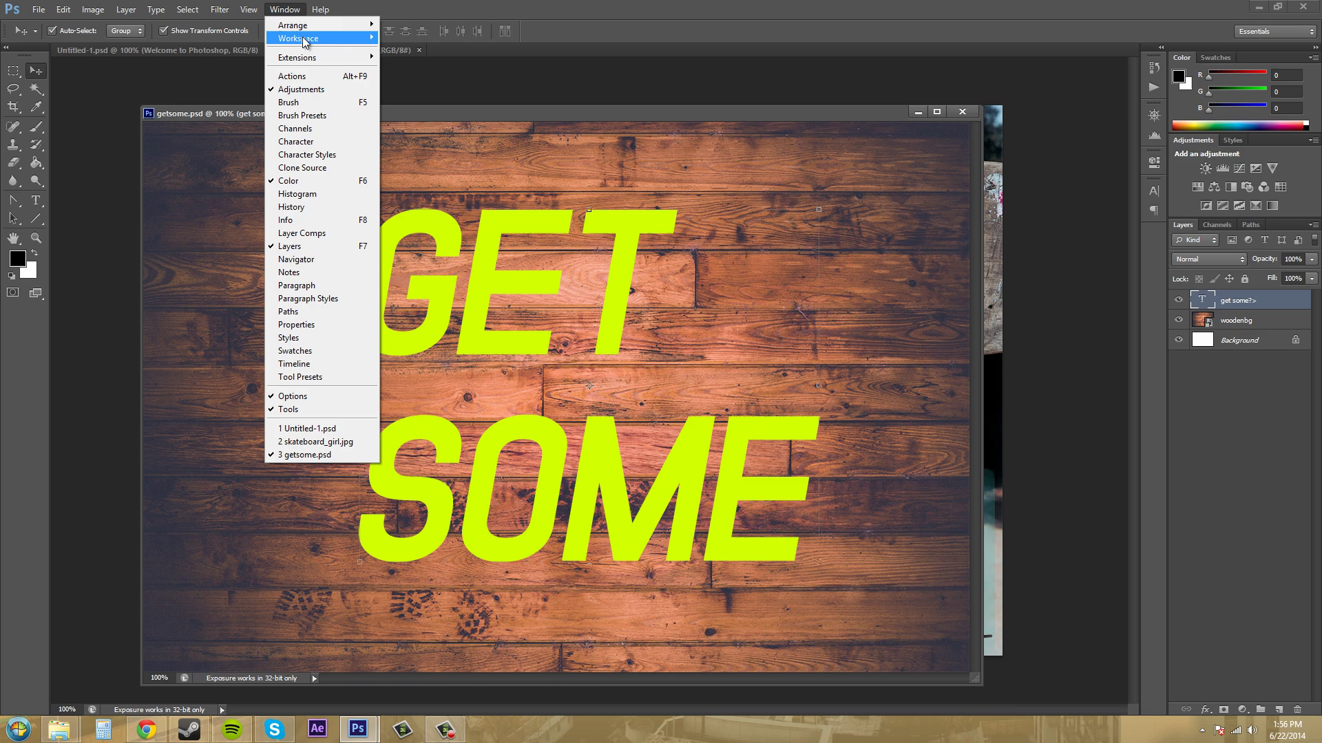
pyautogui.moveTo(339, 28)
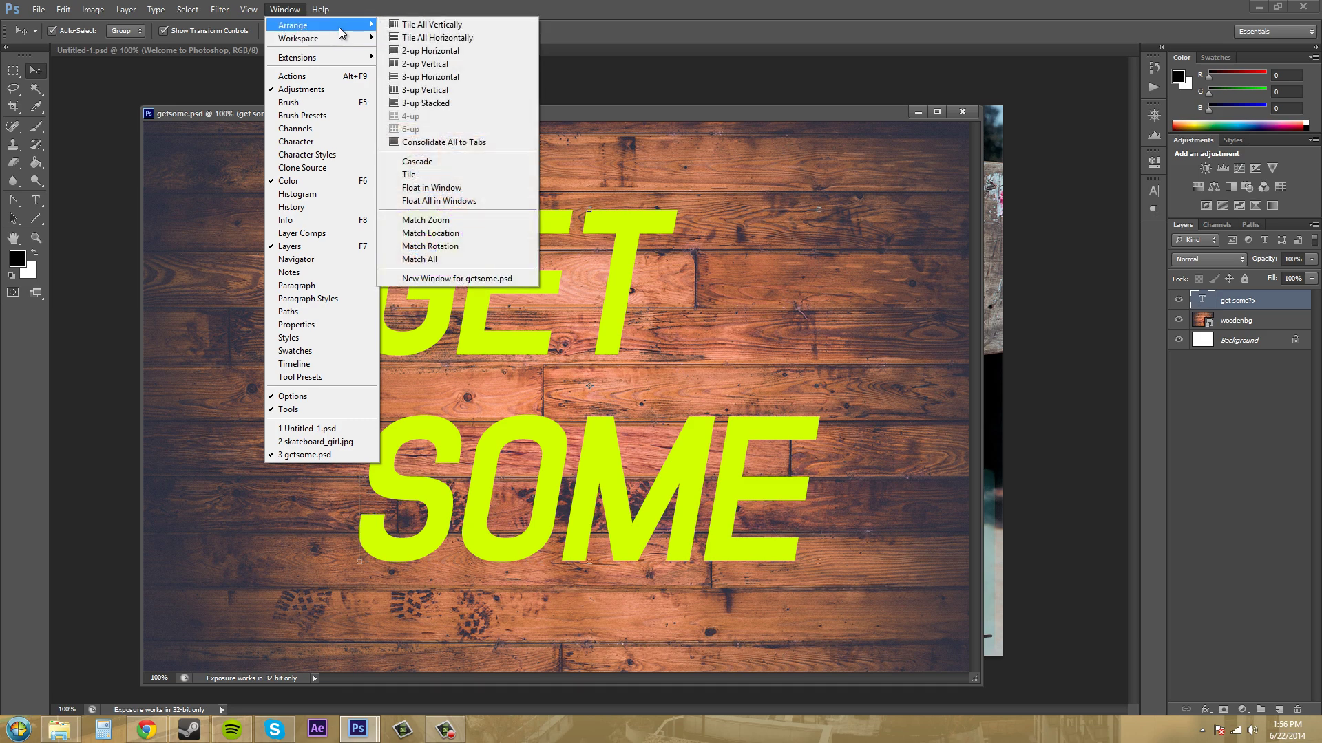
pyautogui.click(434, 142)
# Float getsome.psd via Window > Arrange > Float in Window and centre it over the workspace
pyautogui.click(285, 10)
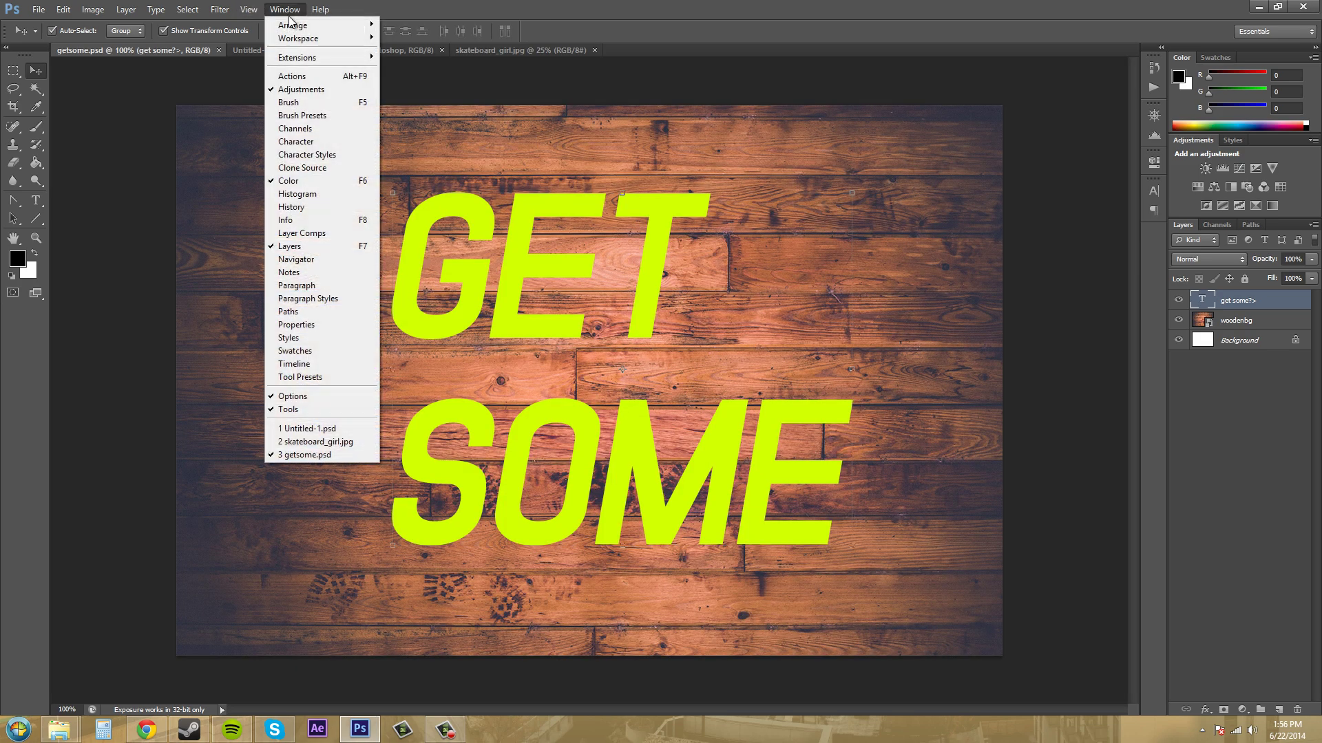
pyautogui.moveTo(293, 26)
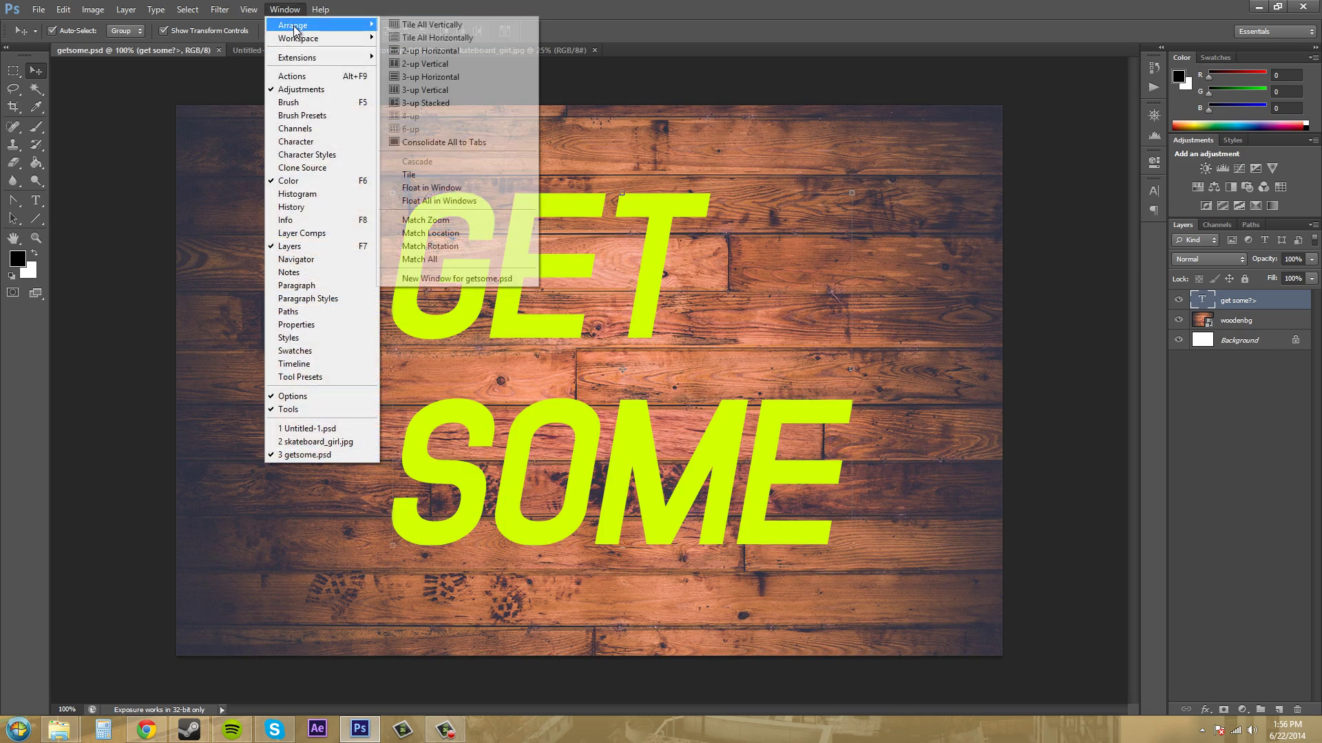
pyautogui.click(424, 188)
pyautogui.moveTo(994, 362); pyautogui.dragTo(506, 111)
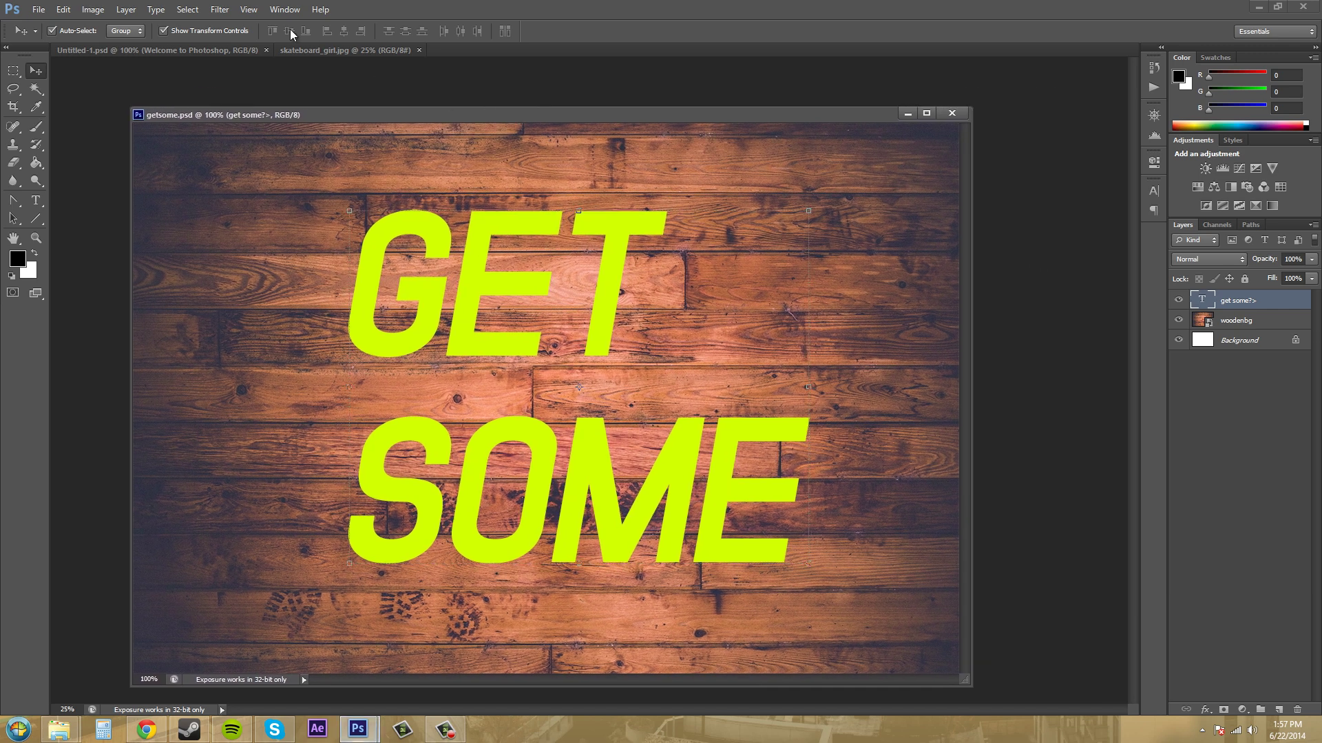
pyautogui.click(295, 10)
pyautogui.moveTo(301, 25)
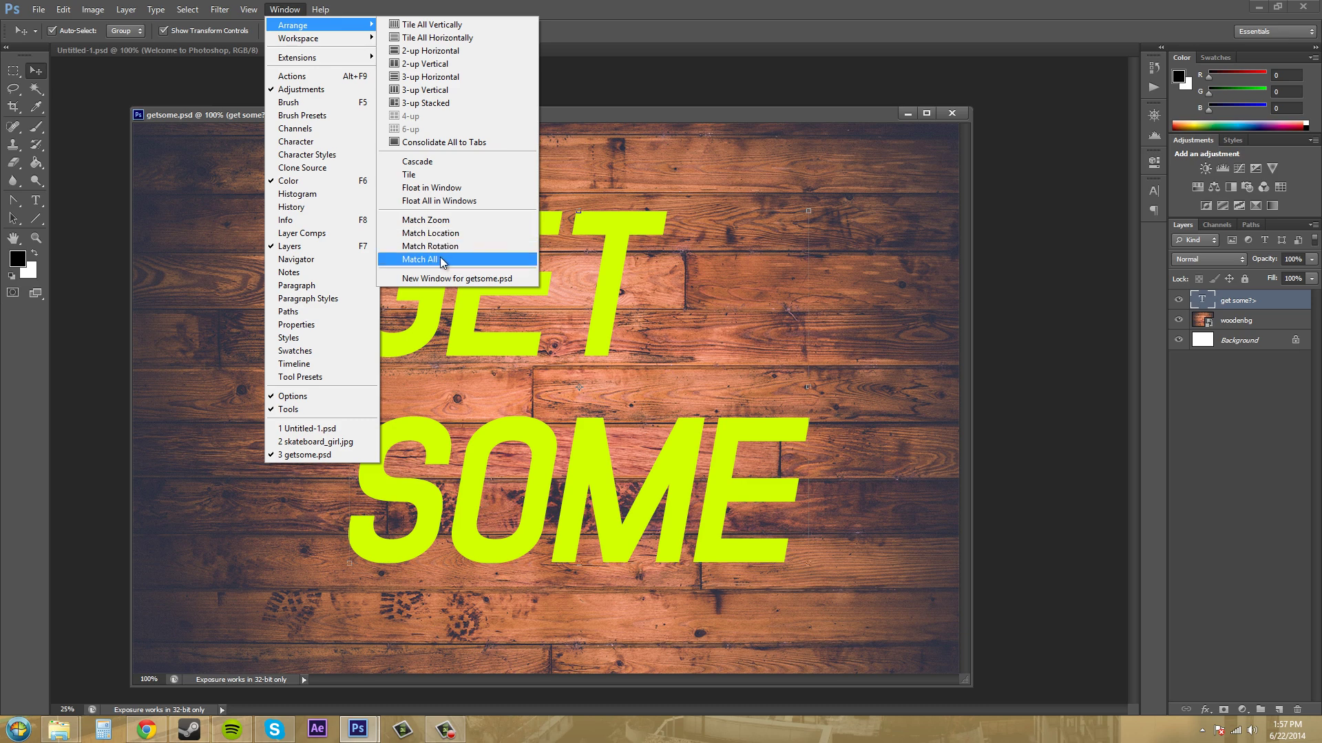
# Match all documents' zoom to getsome.psd, then consolidate everything into tabs
pyautogui.click(436, 221)
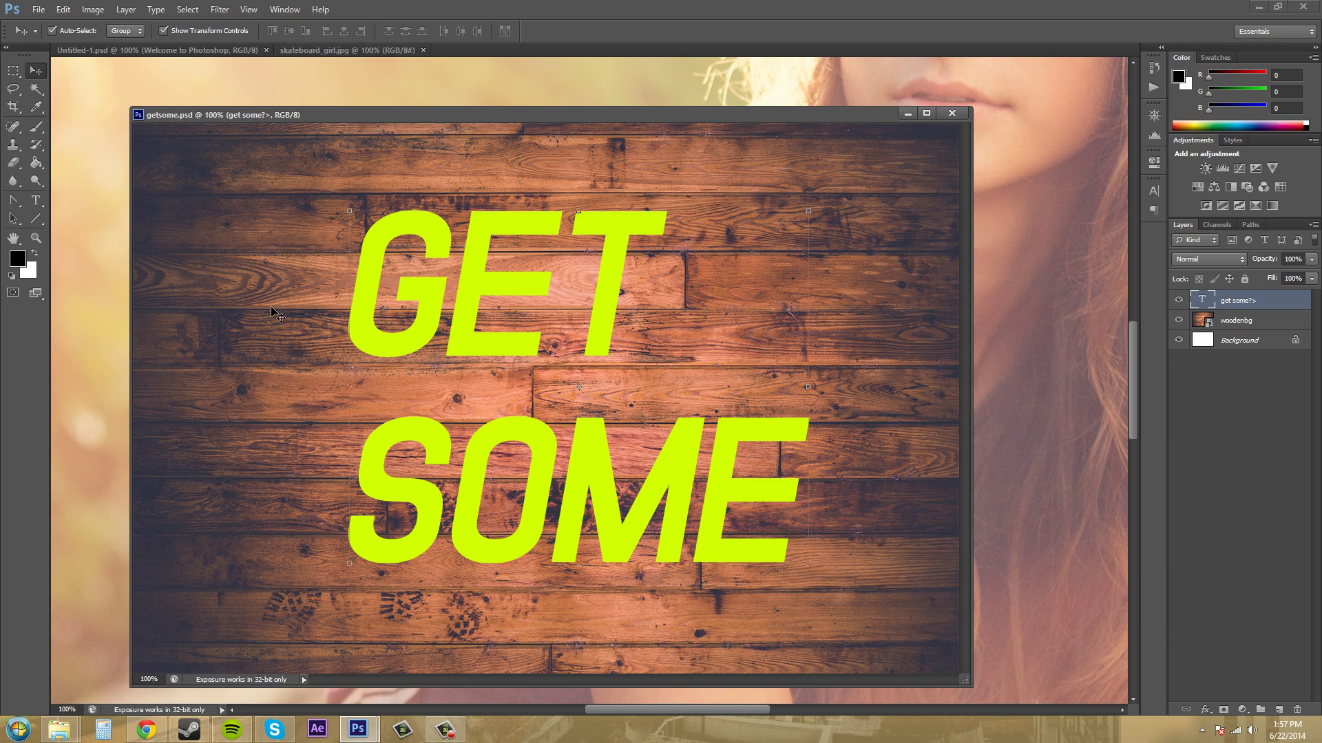
pyautogui.click(285, 10)
pyautogui.moveTo(293, 25)
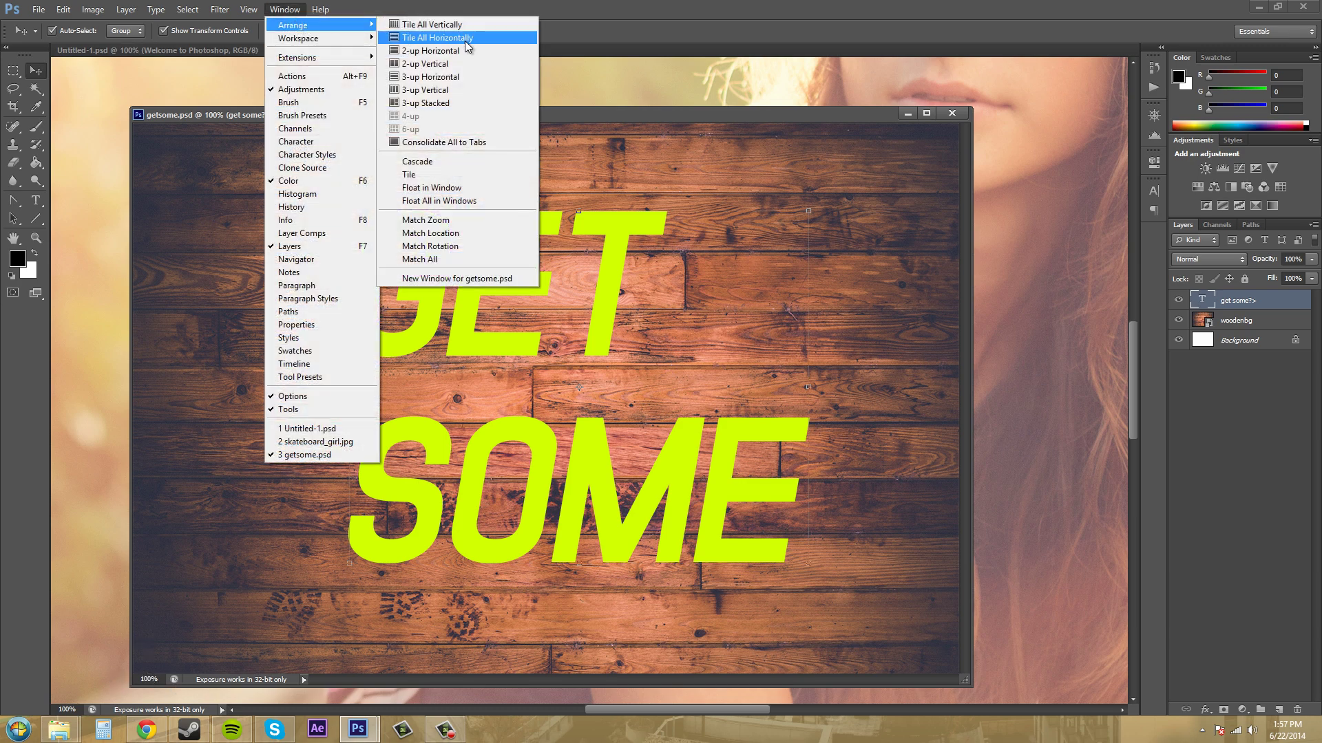
pyautogui.click(452, 143)
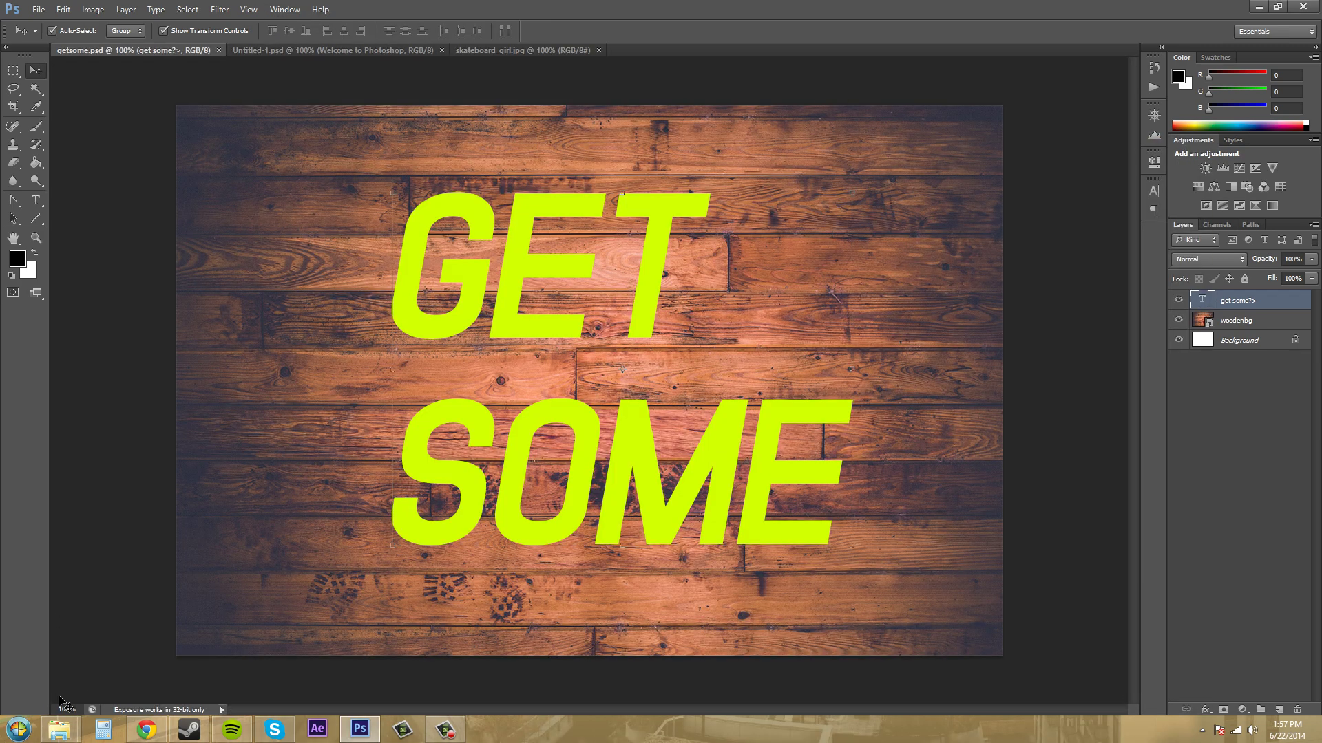
# View the Untitled-1.psd tab, then bring skateboard_girl.jpg to the front
pyautogui.click(311, 50)
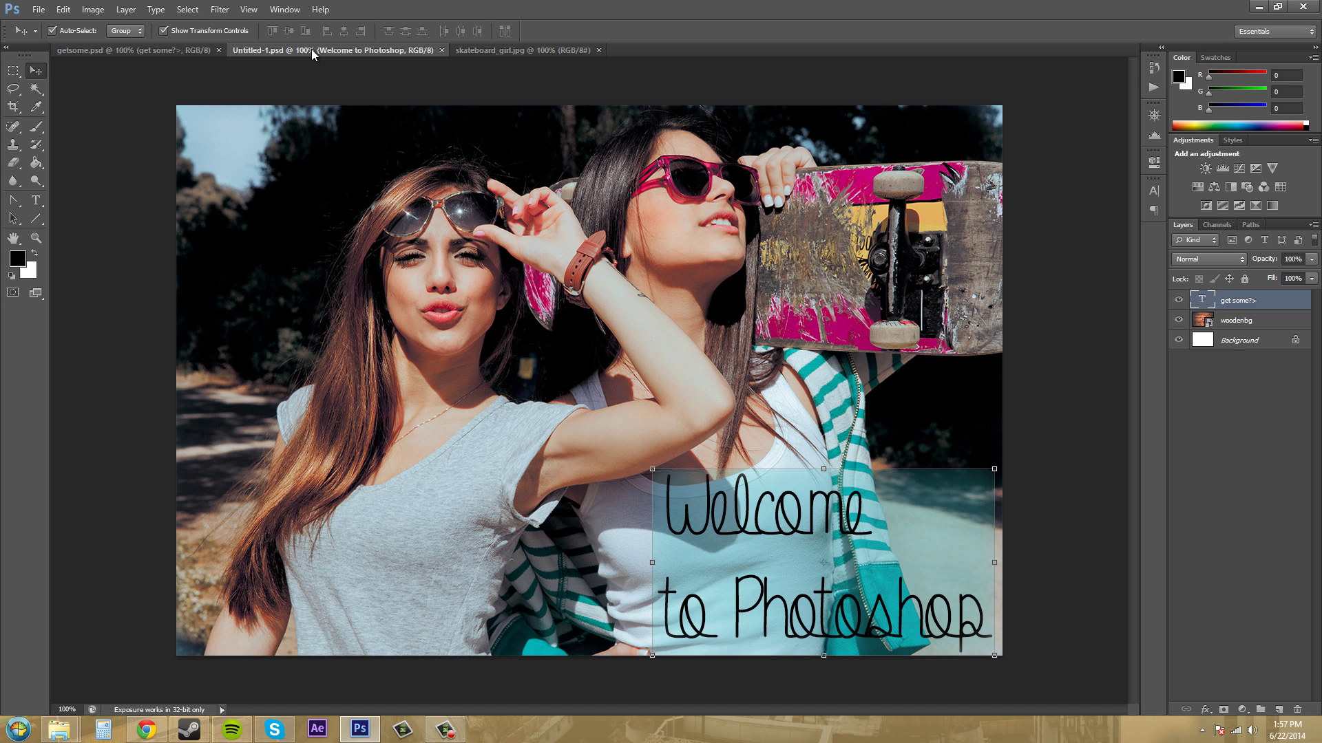
pyautogui.click(534, 51)
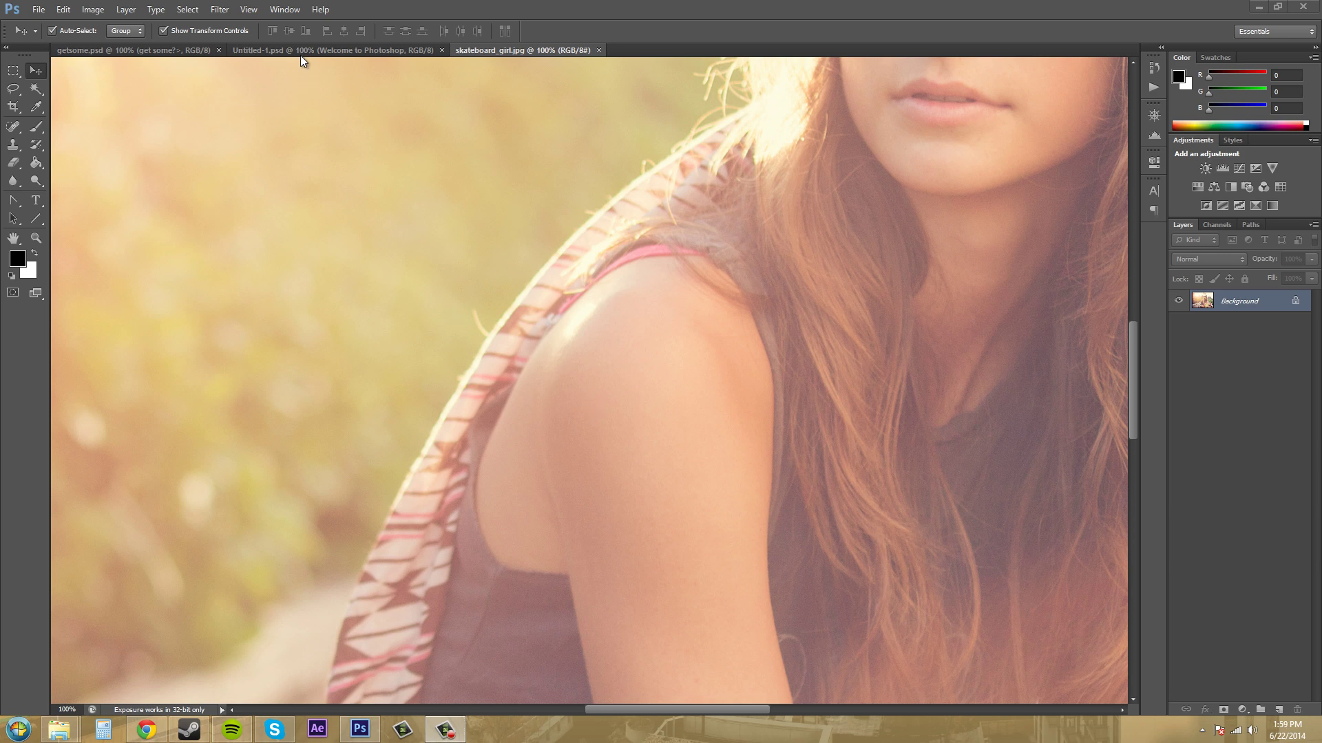
# Create a second window of skateboard_girl.jpg with Window > Arrange > New Window
pyautogui.click(285, 10)
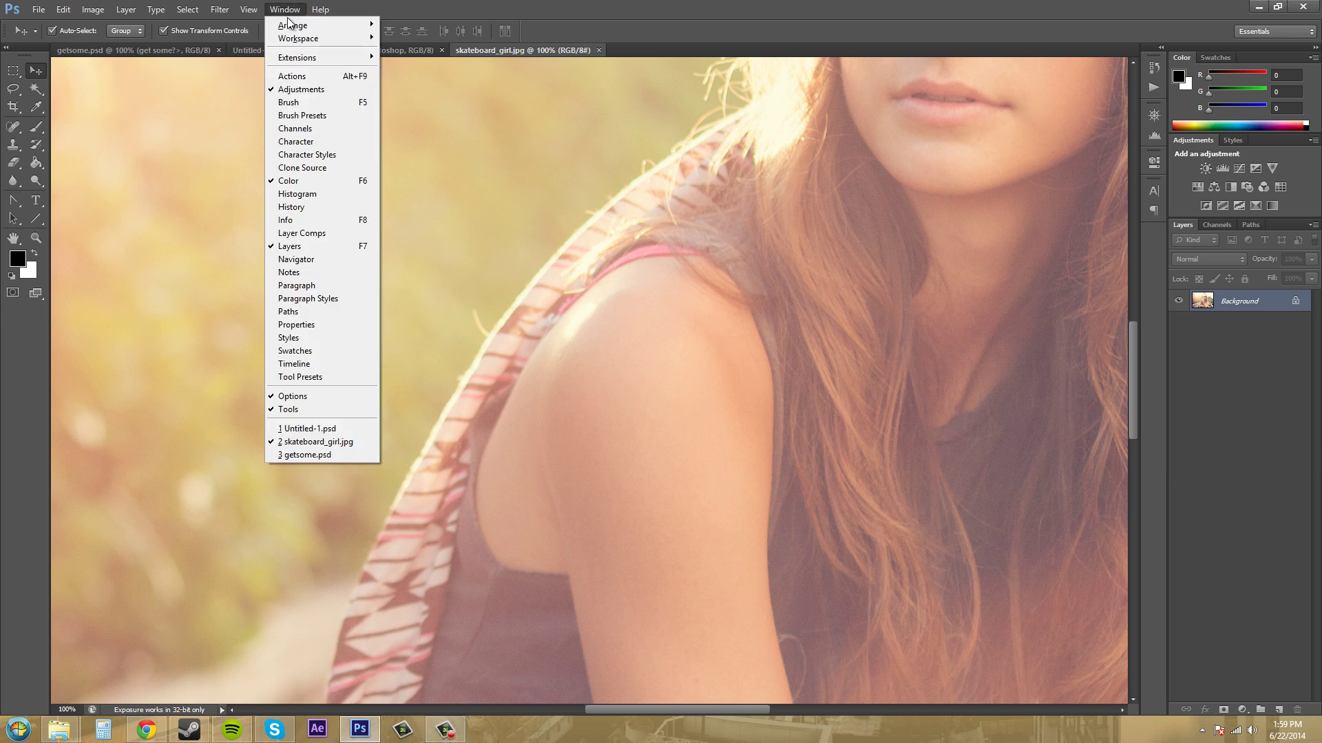
pyautogui.click(800, 121)
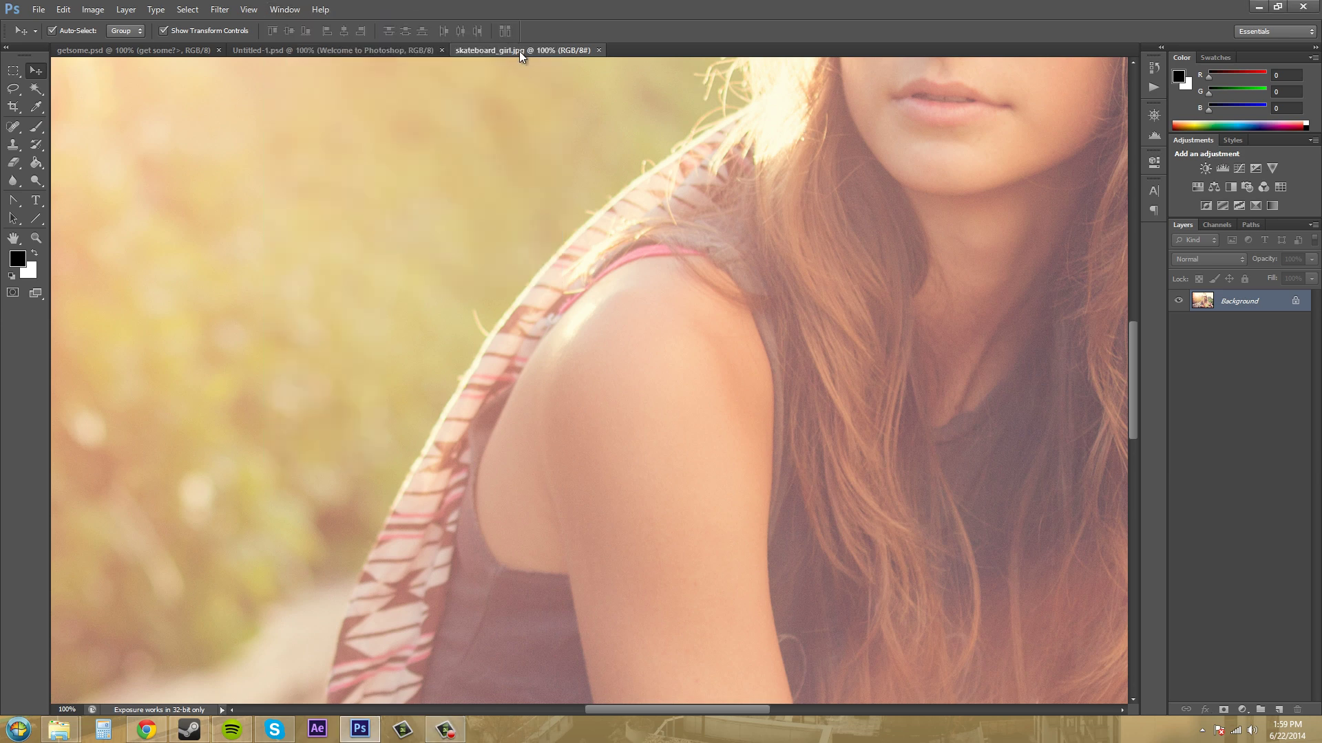
pyautogui.click(275, 11)
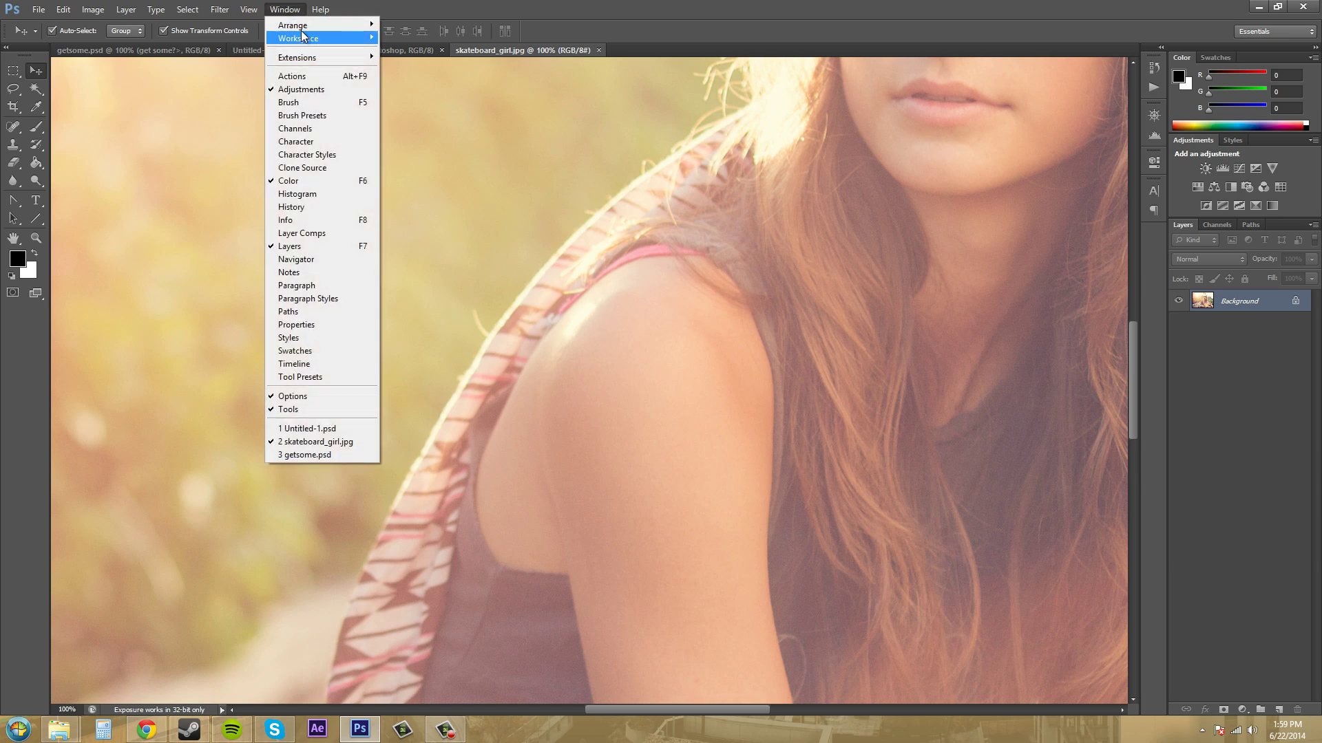
pyautogui.moveTo(296, 24)
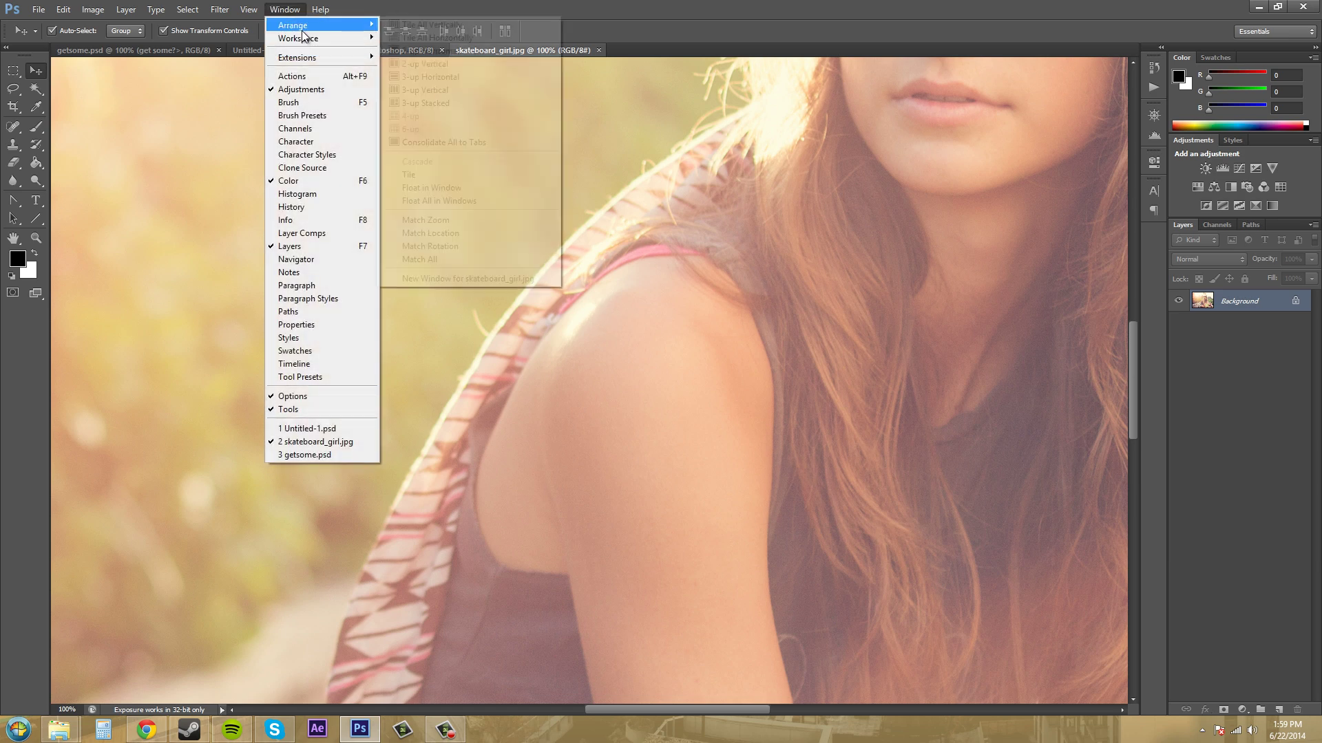
pyautogui.click(514, 279)
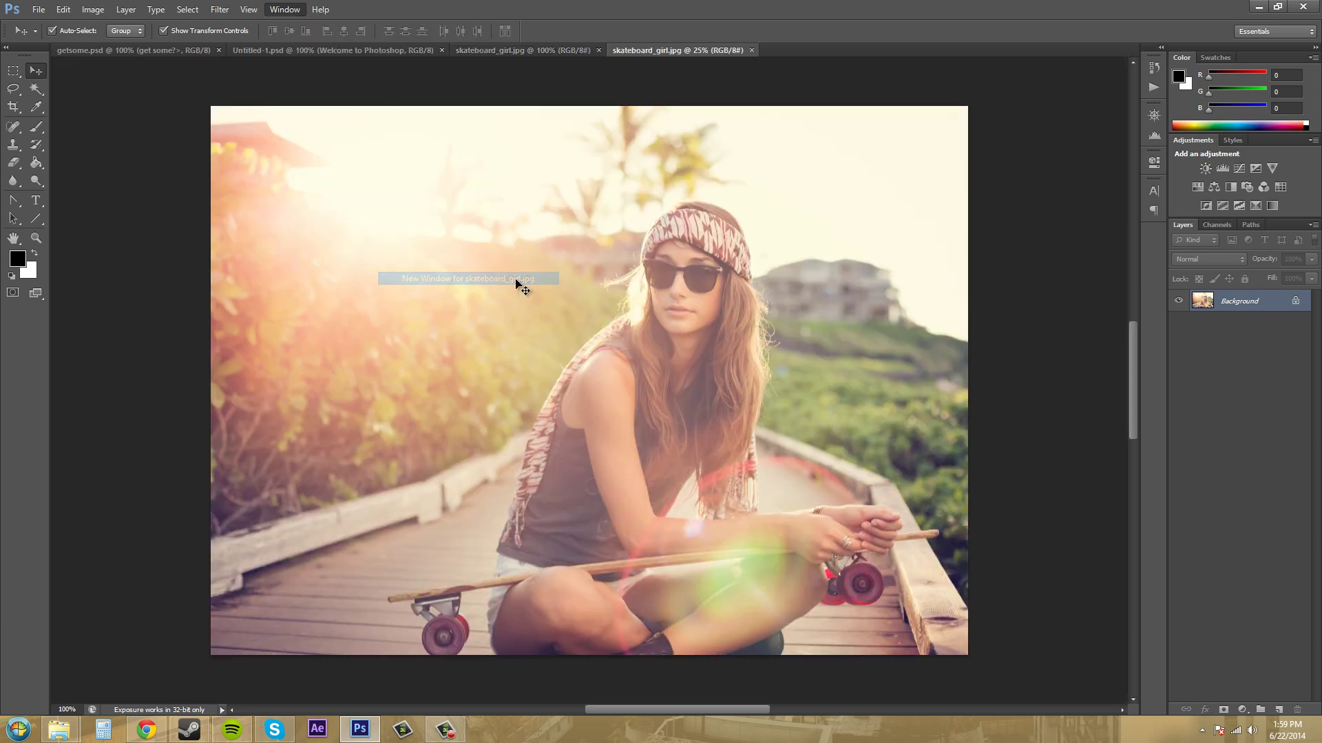
# Float the new skateboard_girl.jpg view and shrink it to a small window
pyautogui.moveTo(678, 50); pyautogui.dragTo(465, 109)
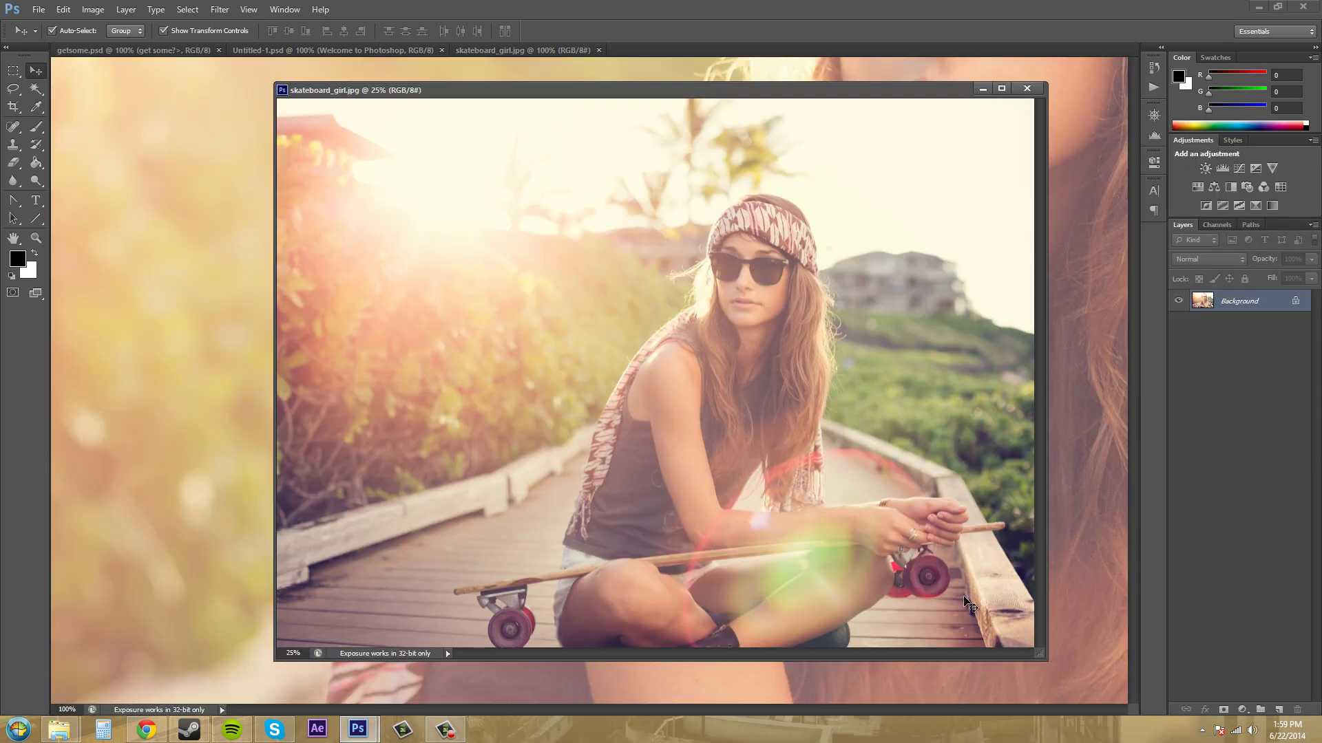
pyautogui.moveTo(1041, 660); pyautogui.dragTo(606, 434)
pyautogui.moveTo(603, 234); pyautogui.dragTo(606, 355)
pyautogui.moveTo(501, 428); pyautogui.dragTo(532, 428)
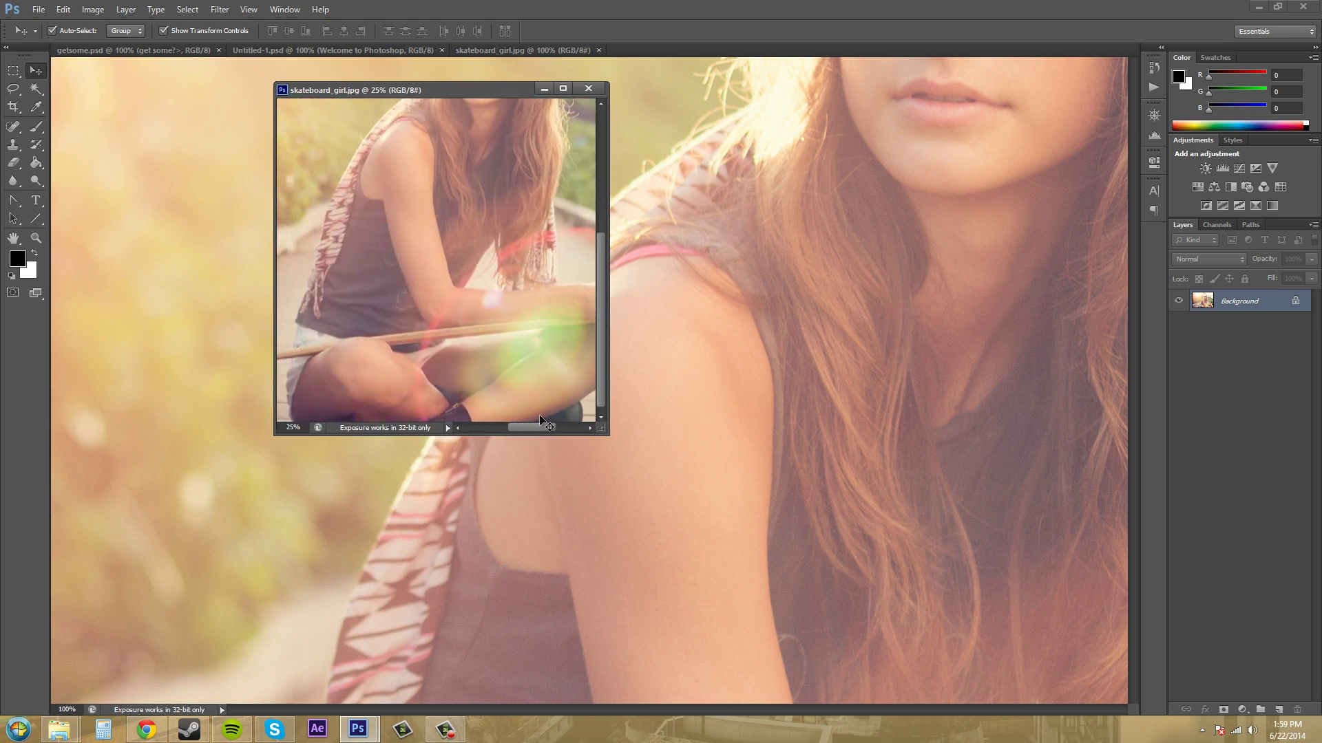
# Zoom both views in, disable Zoom All Windows, and zoom the main view out to the whole photo
pyautogui.click(36, 238)
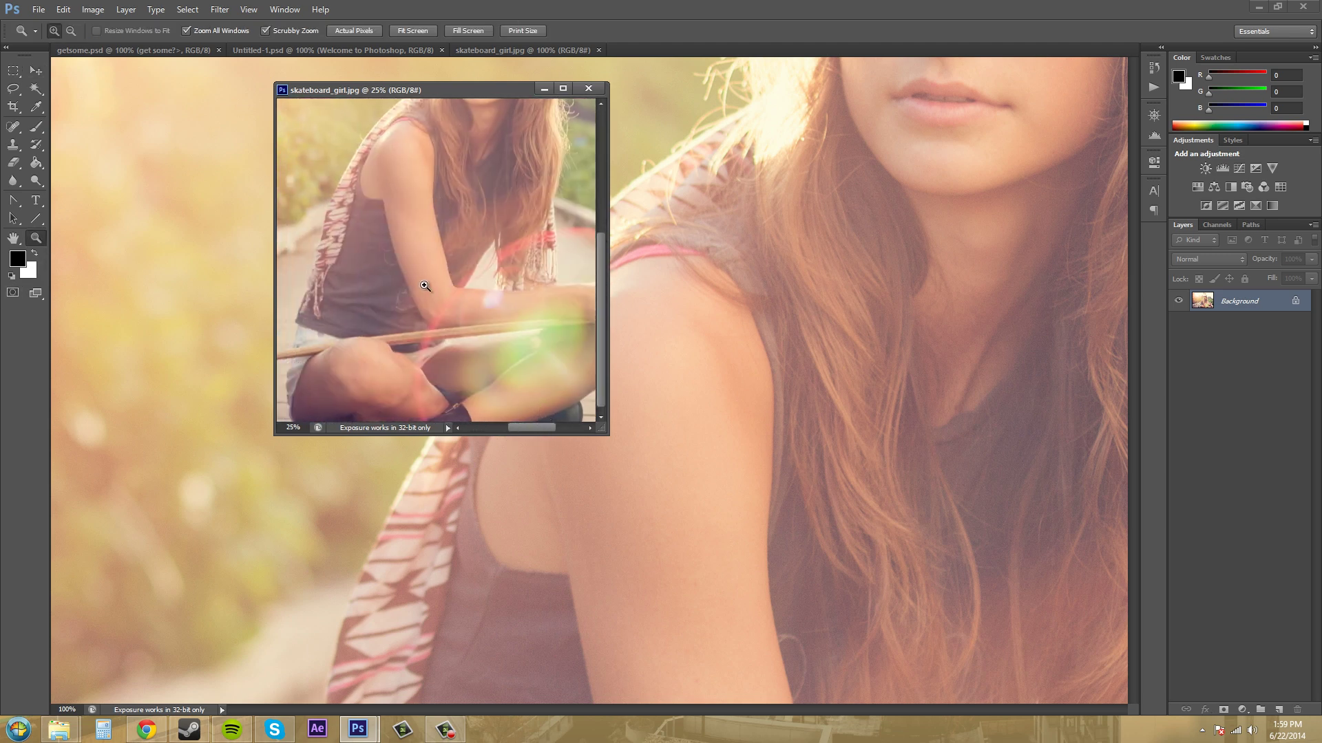
pyautogui.click(390, 252)
pyautogui.click(444, 271)
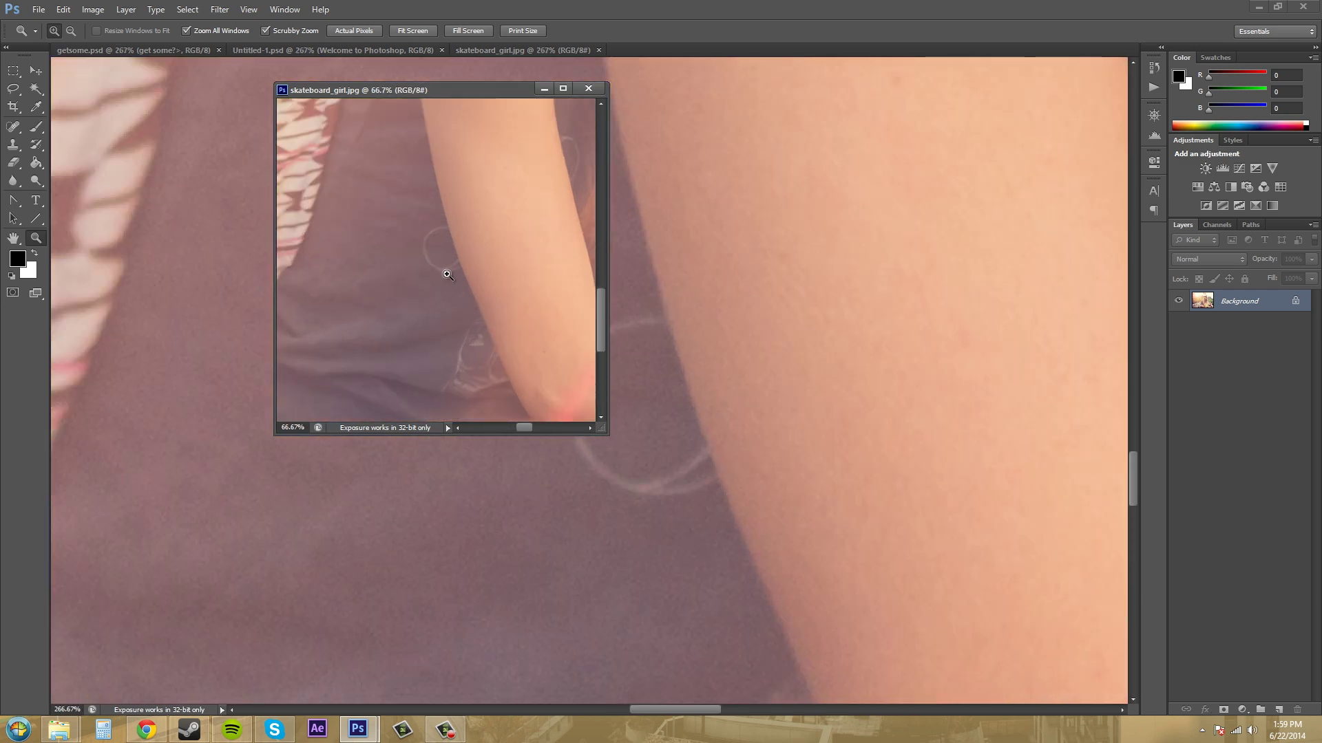
pyautogui.click(185, 30)
pyautogui.click(819, 325)
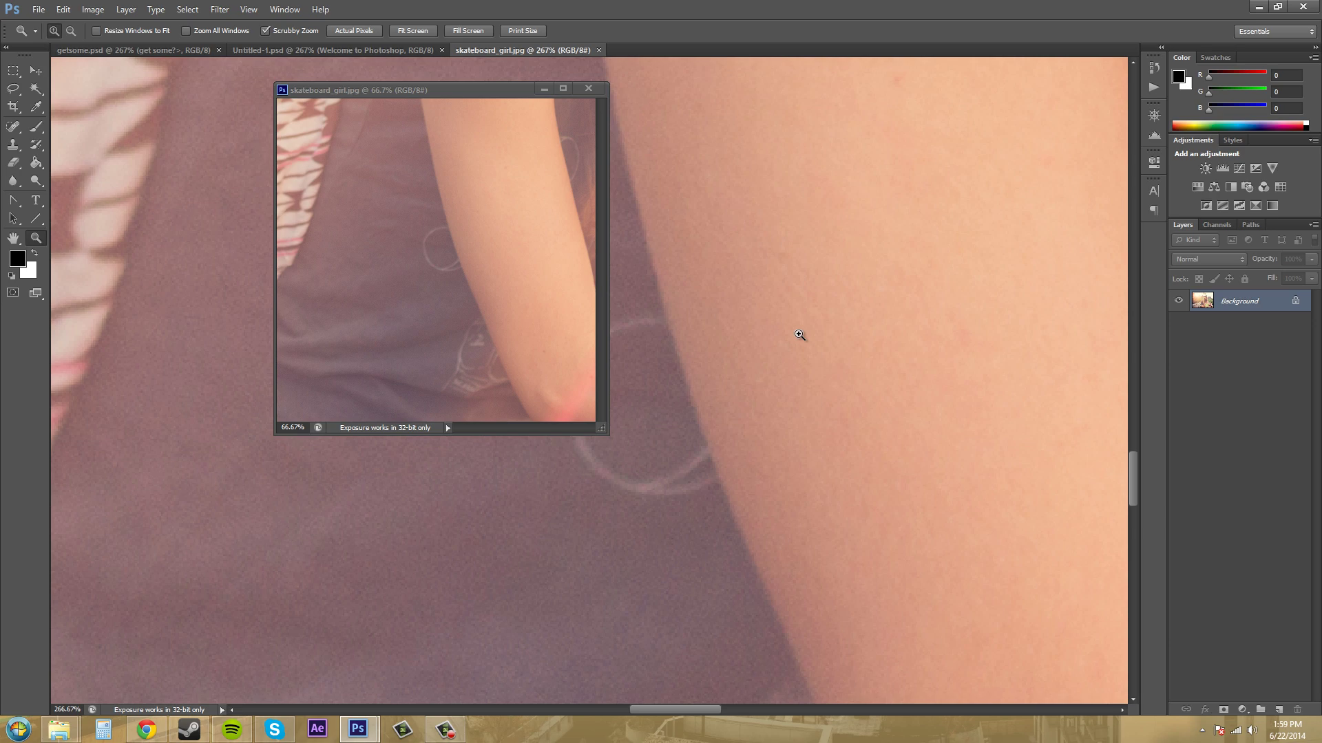
pyautogui.moveTo(797, 337); pyautogui.dragTo(524, 310)
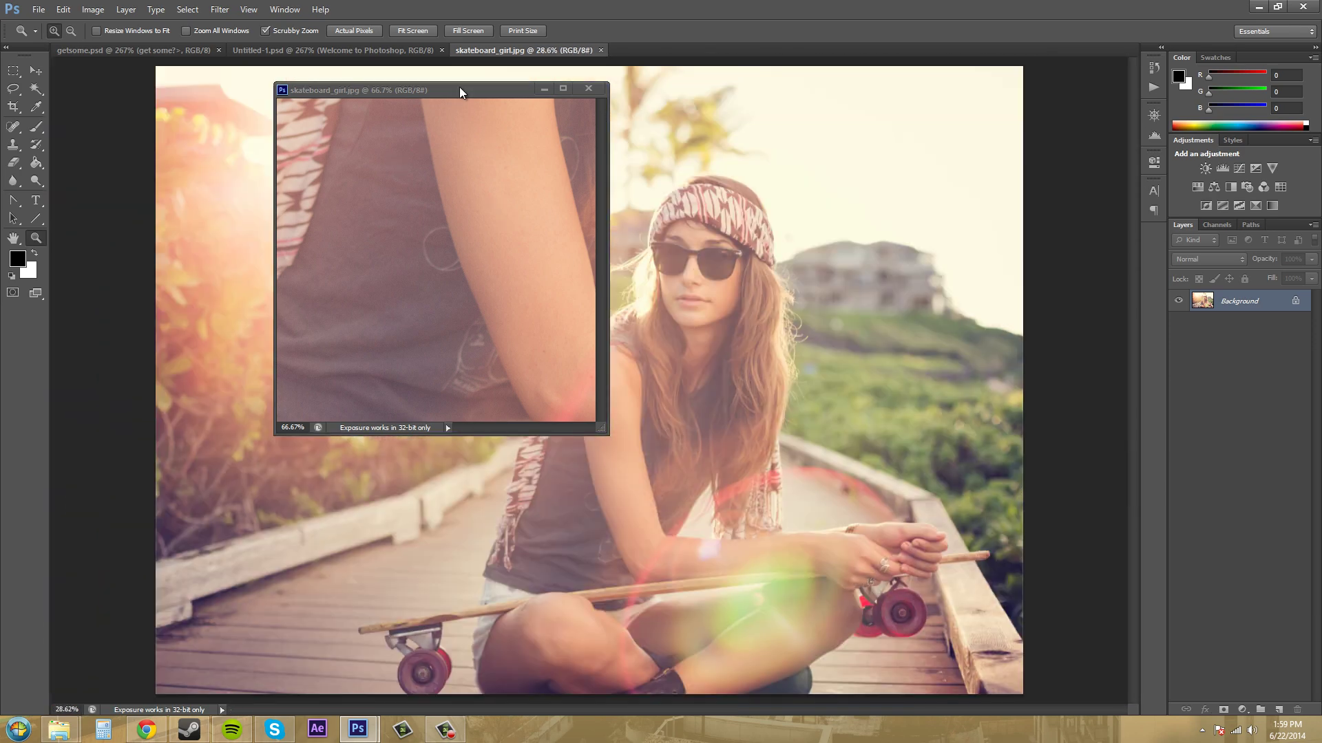
pyautogui.moveTo(471, 88); pyautogui.dragTo(345, 299)
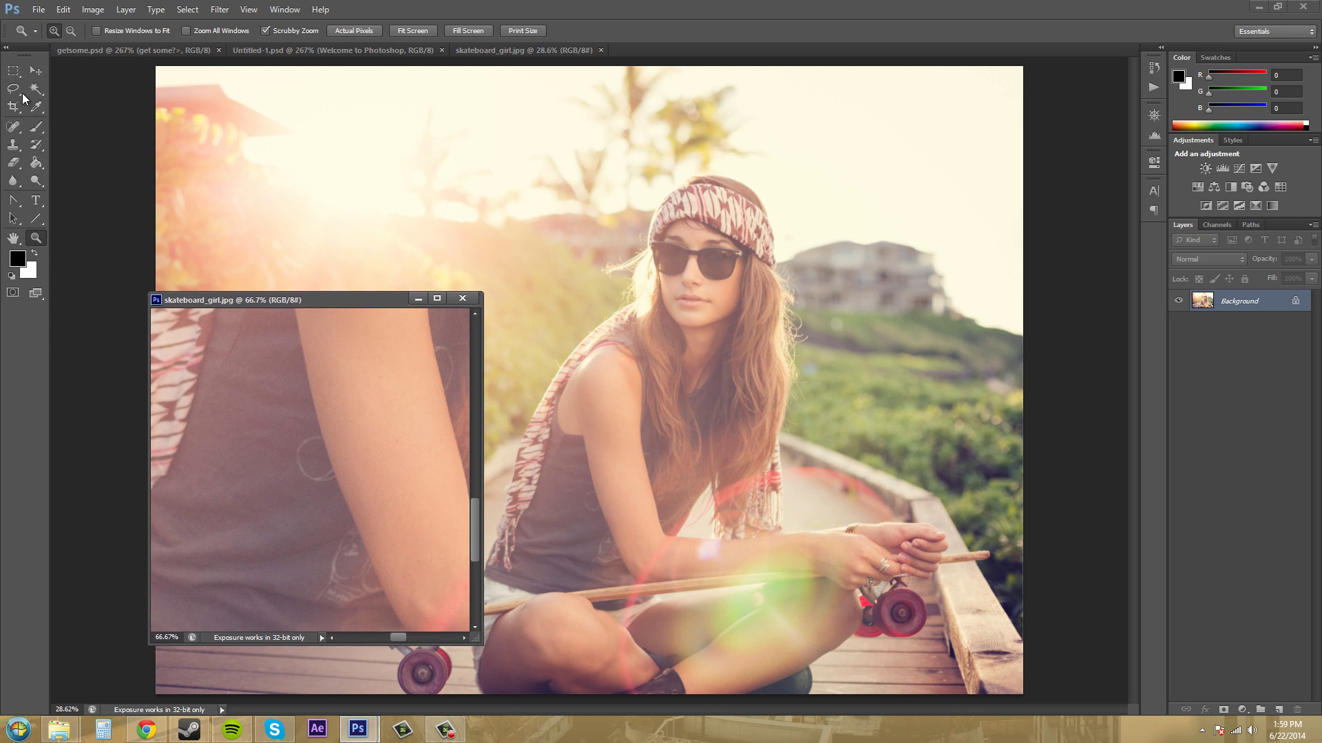
# Erase a test stroke on the girl's shirt, undo it, and close the second window
pyautogui.click(13, 162)
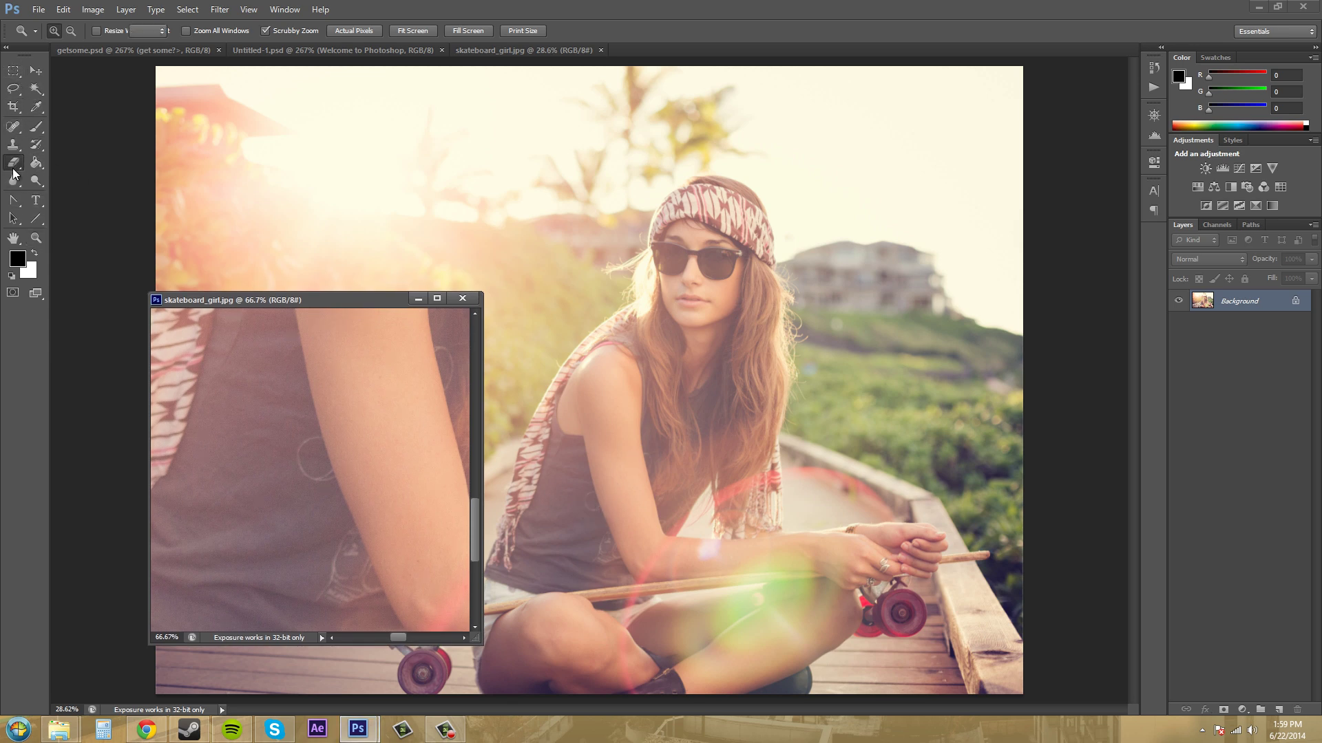
pyautogui.moveTo(308, 445)
pyautogui.mouseDown()
pyautogui.moveTo(318, 480)
pyautogui.moveTo(307, 451)
pyautogui.mouseUp()
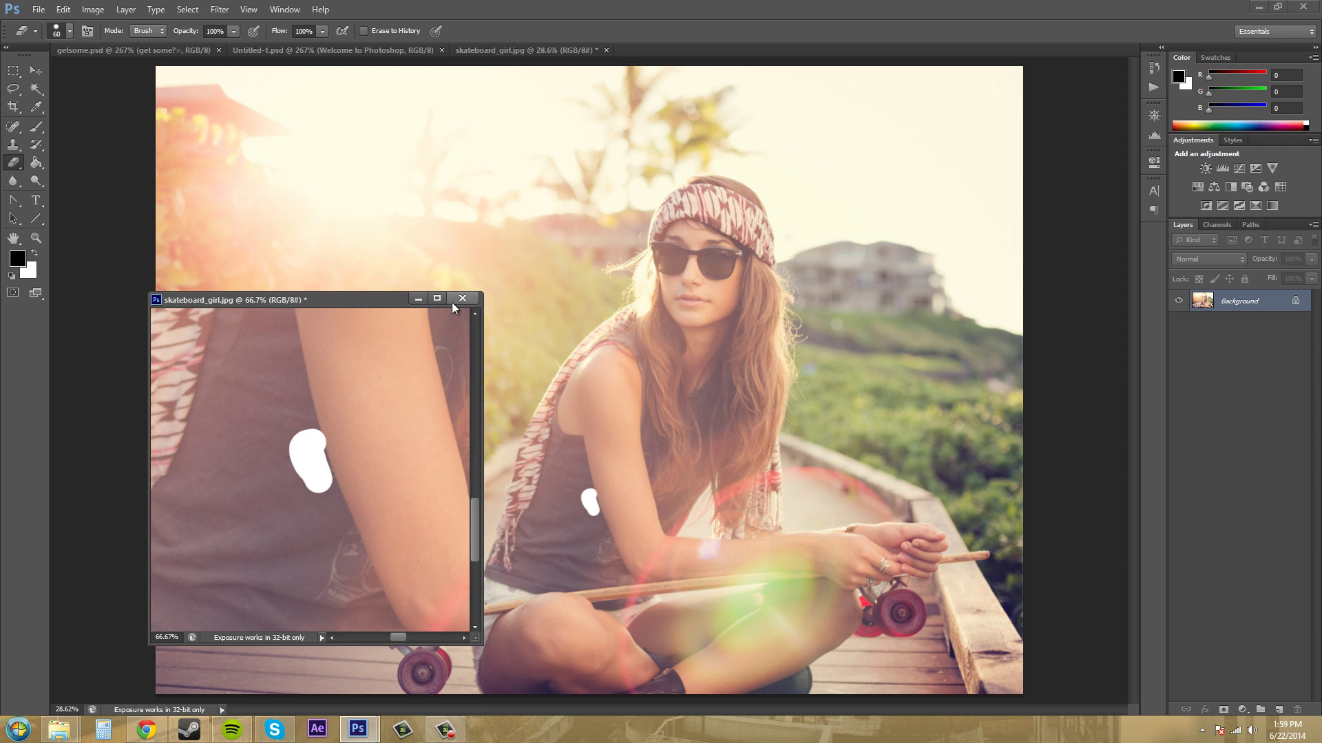
pyautogui.hotkey('ctrl', 'z')
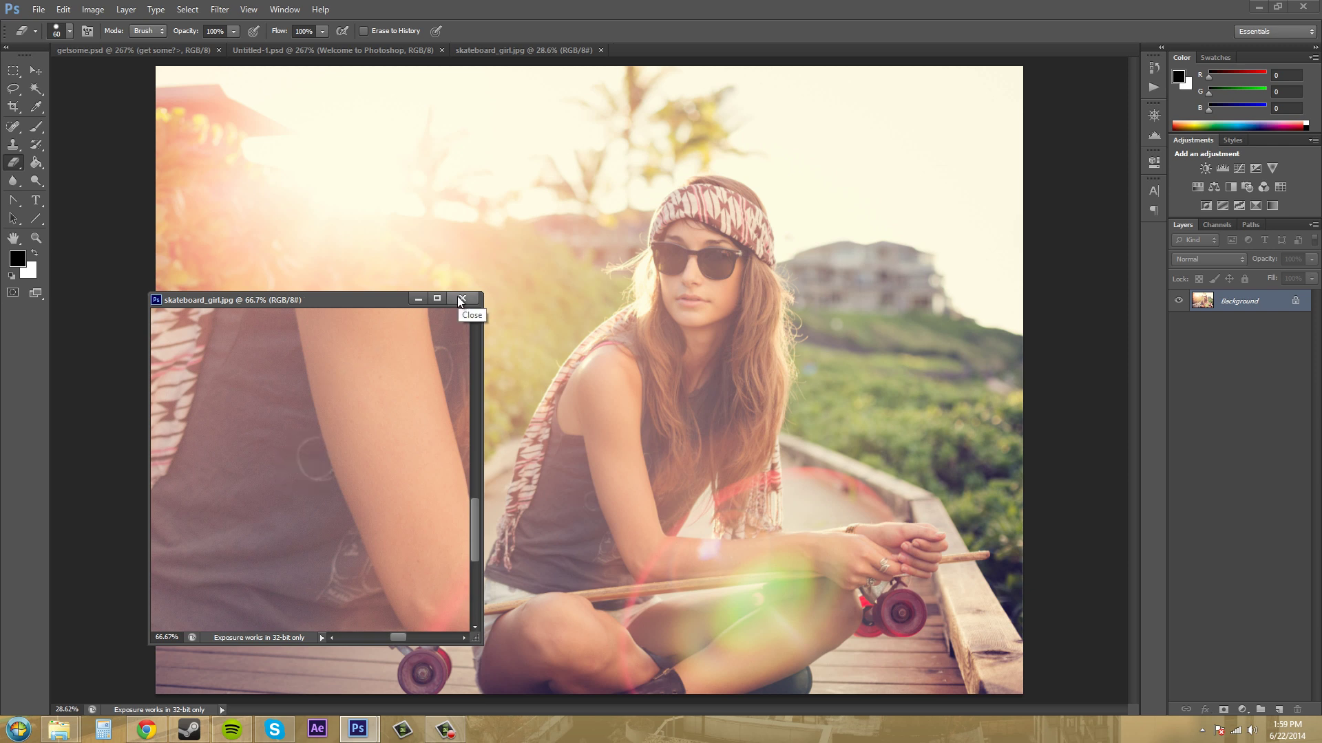
pyautogui.click(460, 298)
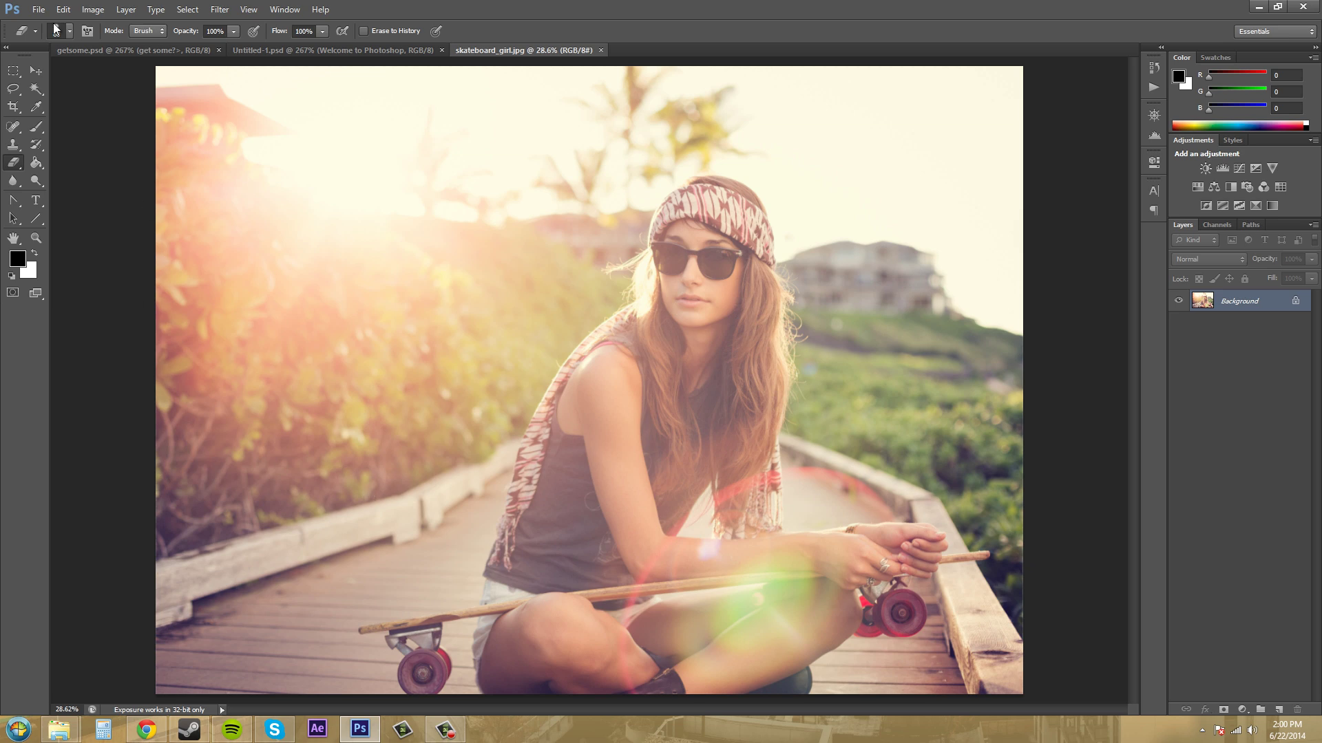
# Cycle through the open documents with Ctrl+Tab back to skateboard_girl.jpg
pyautogui.hotkey('ctrl', 'Tab')
pyautogui.hotkey('ctrl', 'Tab')
pyautogui.hotkey('ctrl', 'Tab')
pyautogui.hotkey('ctrl', 'Tab')
pyautogui.hotkey('ctrl', 'Tab')
pyautogui.hotkey('ctrl', 'Tab')
pyautogui.hotkey('alt', 'Tab')
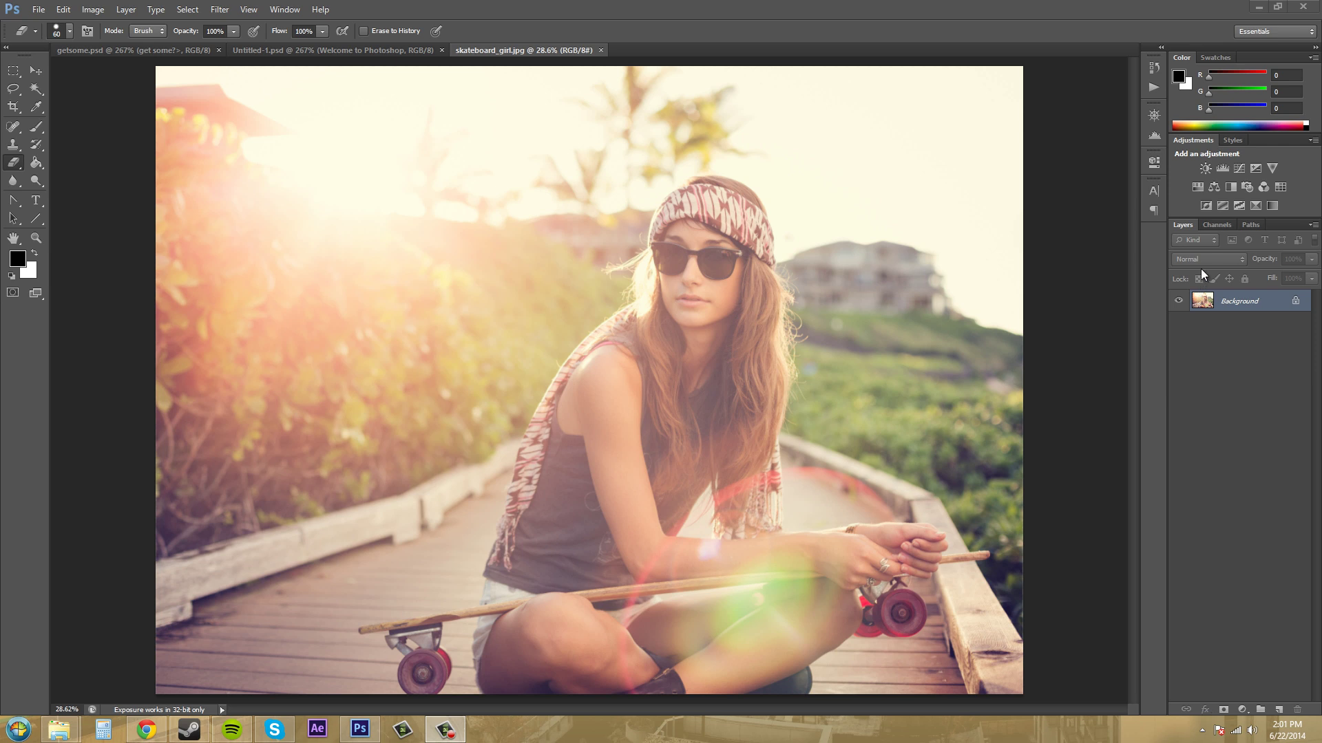
# Arrange the three documents 3-up Stacked with skateboard_girl.jpg on the left, then activate getsome.psd
pyautogui.click(283, 10)
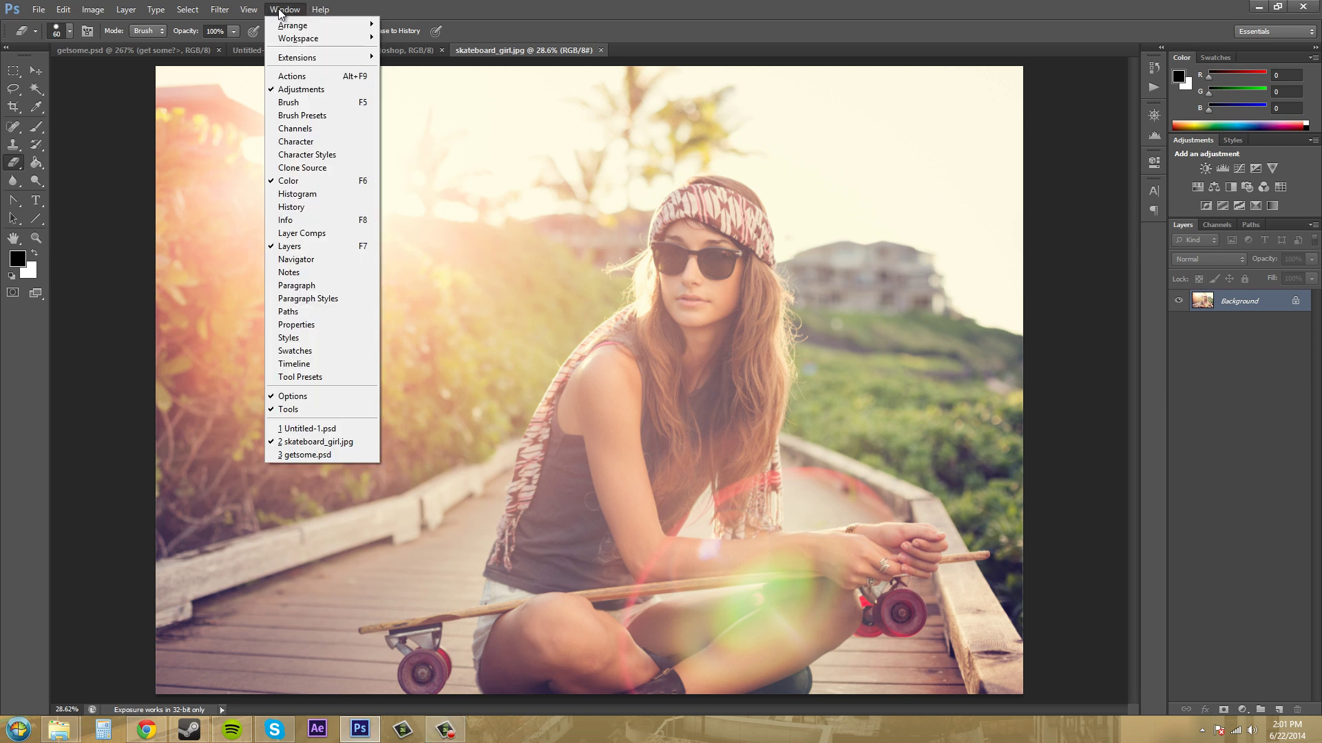
pyautogui.moveTo(310, 39)
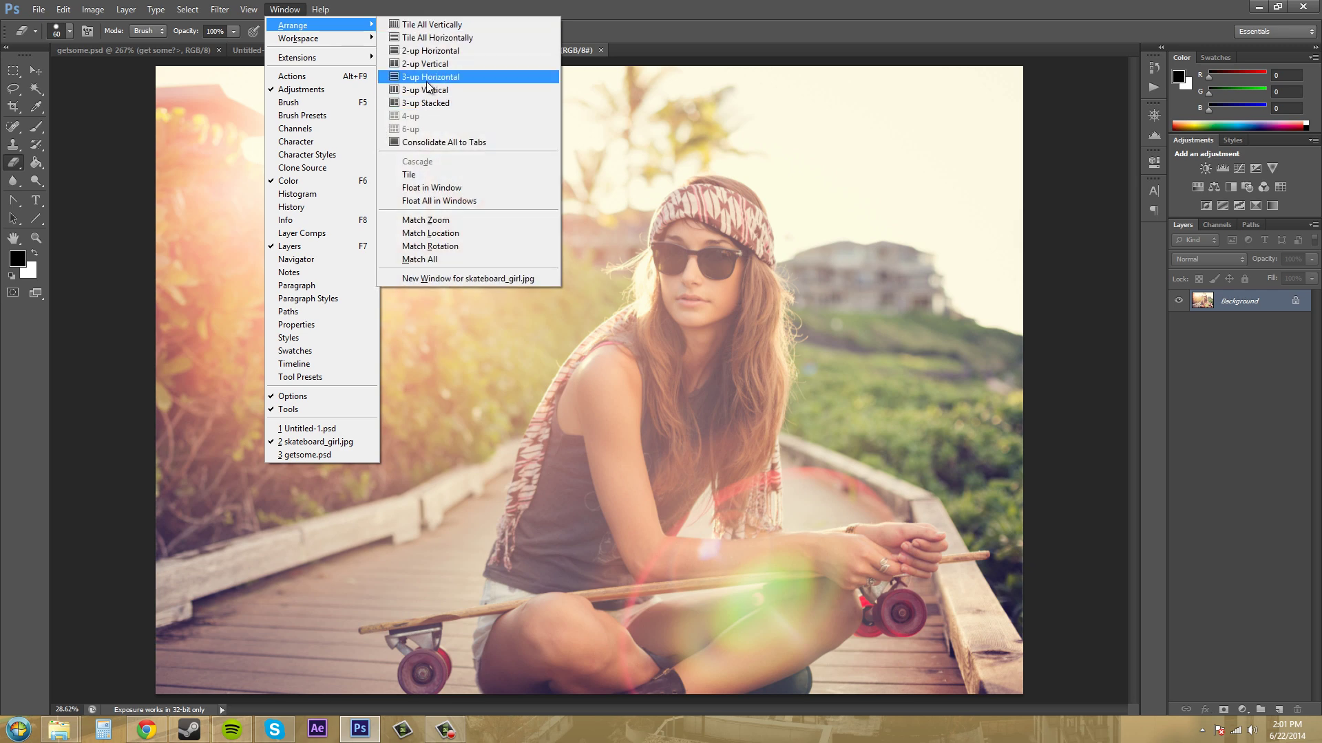
pyautogui.click(432, 102)
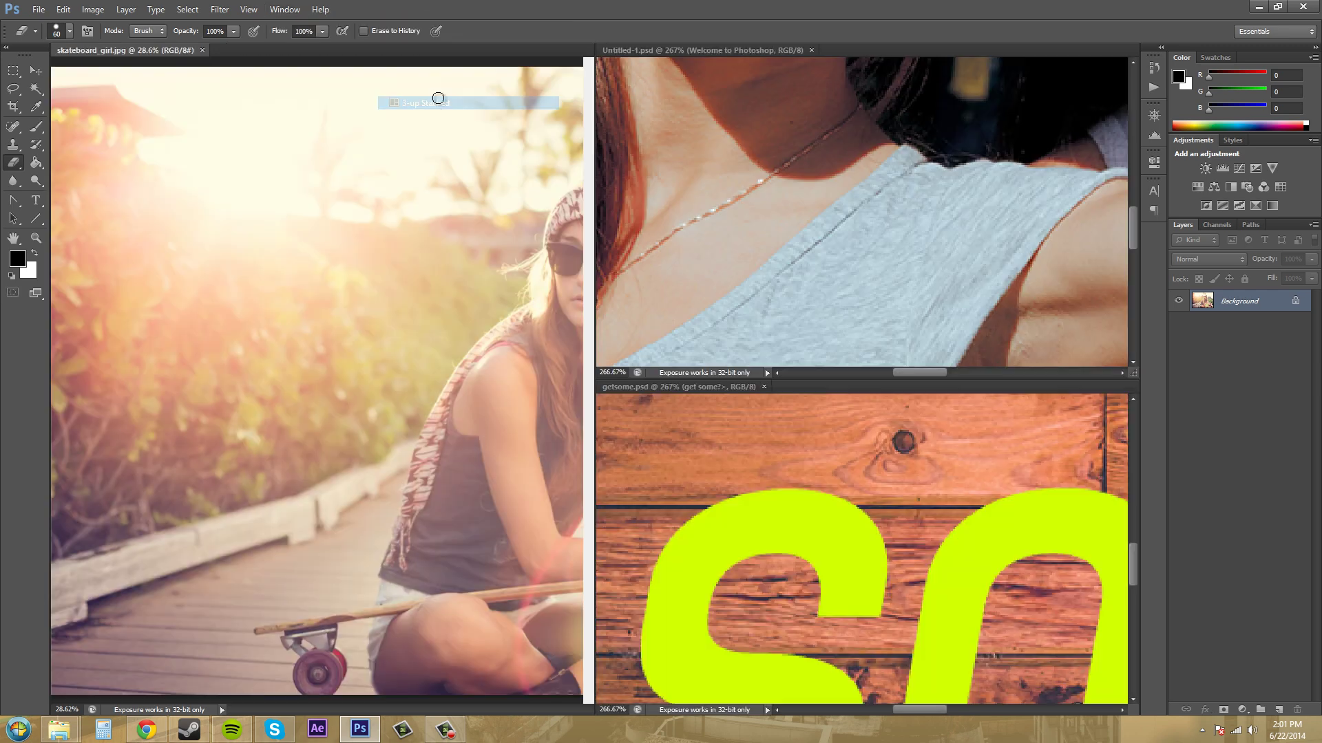
pyautogui.click(1084, 559)
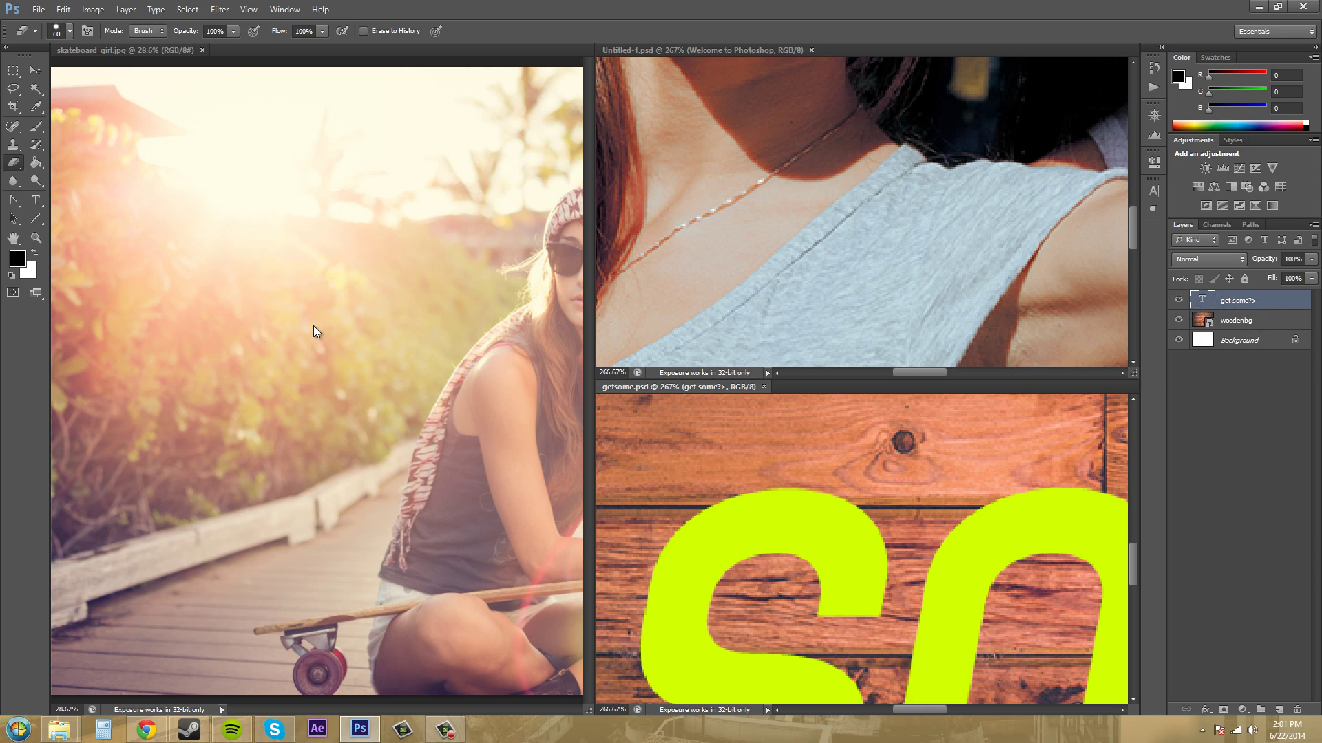
# With the Move tool, copy the 'get some' text layer into skateboard_girl.jpg beside the girl
pyautogui.click(38, 71)
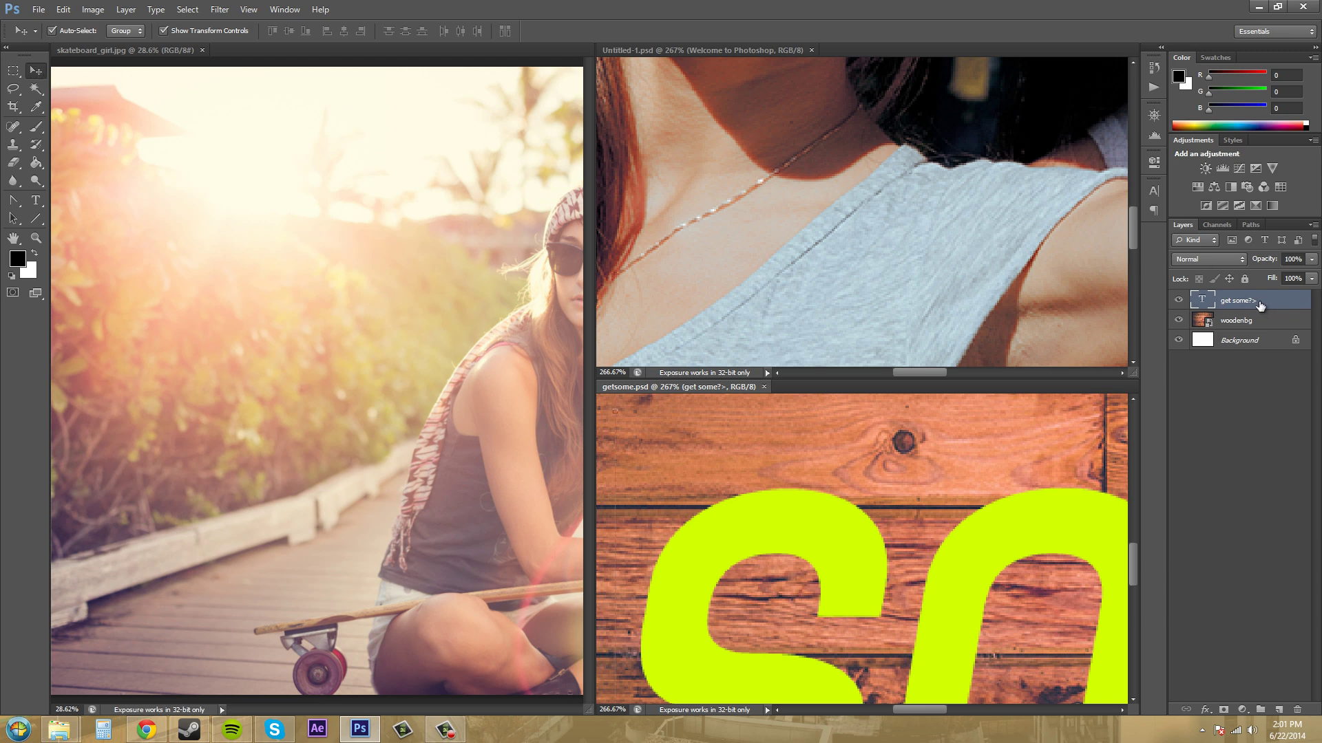
pyautogui.moveTo(1257, 303); pyautogui.dragTo(335, 356)
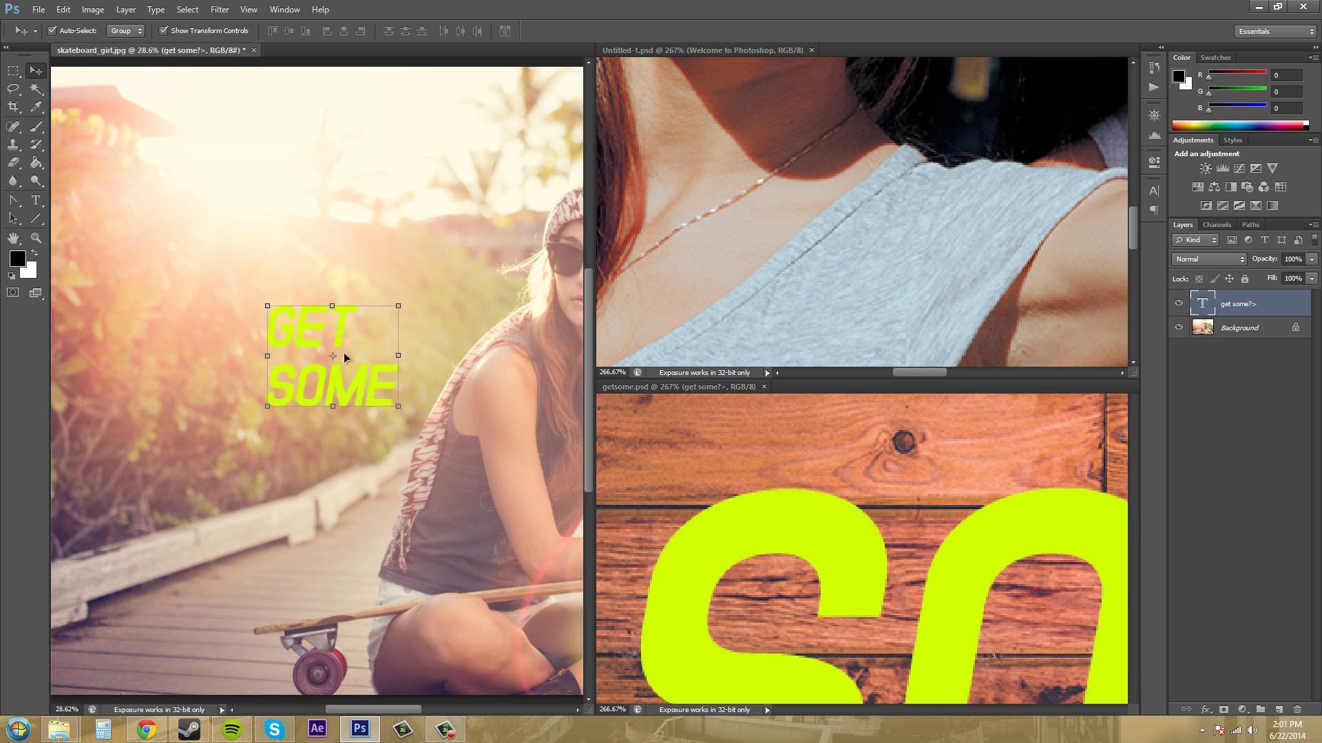